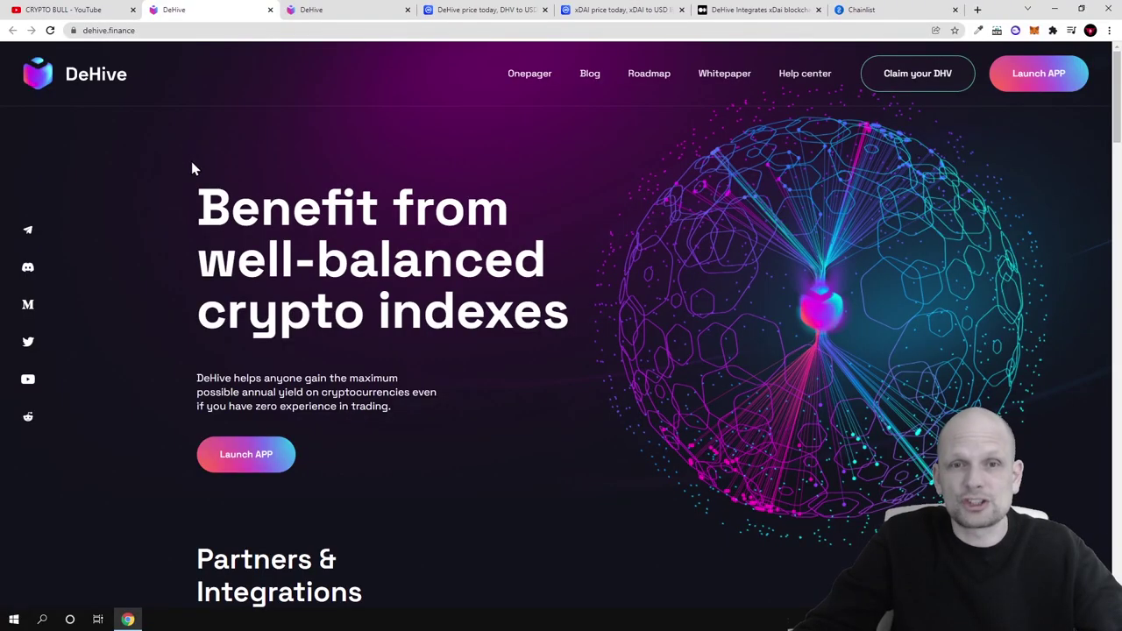
Scroll to the 'Top crypto in one index' section and highlight its heading, then clear it
scroll(192, 168, down, 3)
scroll(195, 173, down, 10)
scroll(520, 200, up, 1)
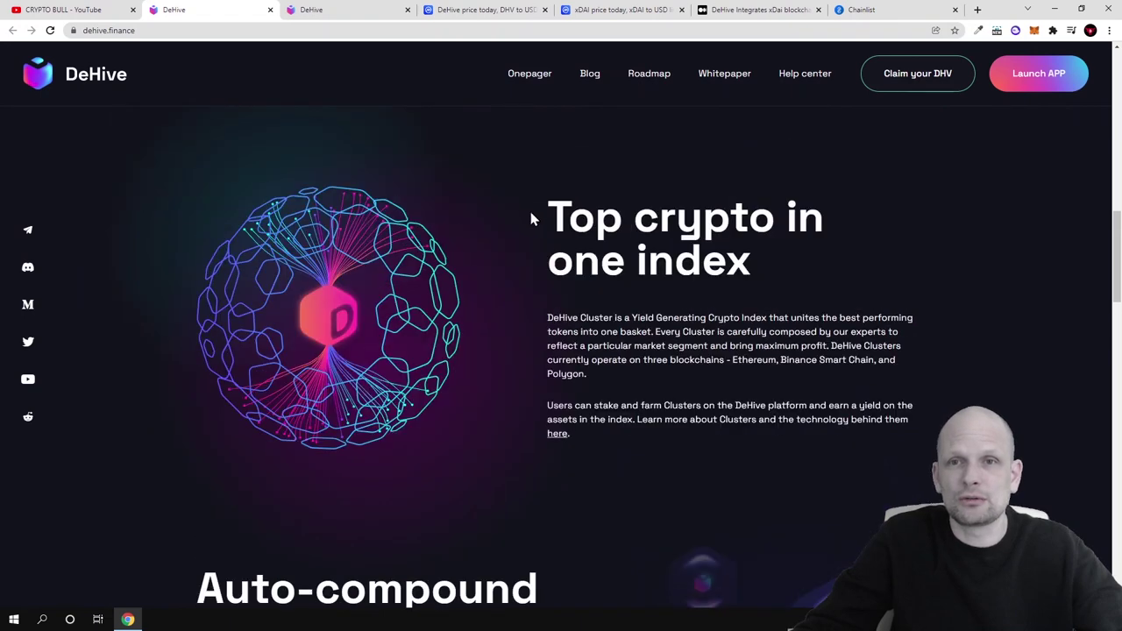
drag(566, 204, 847, 263)
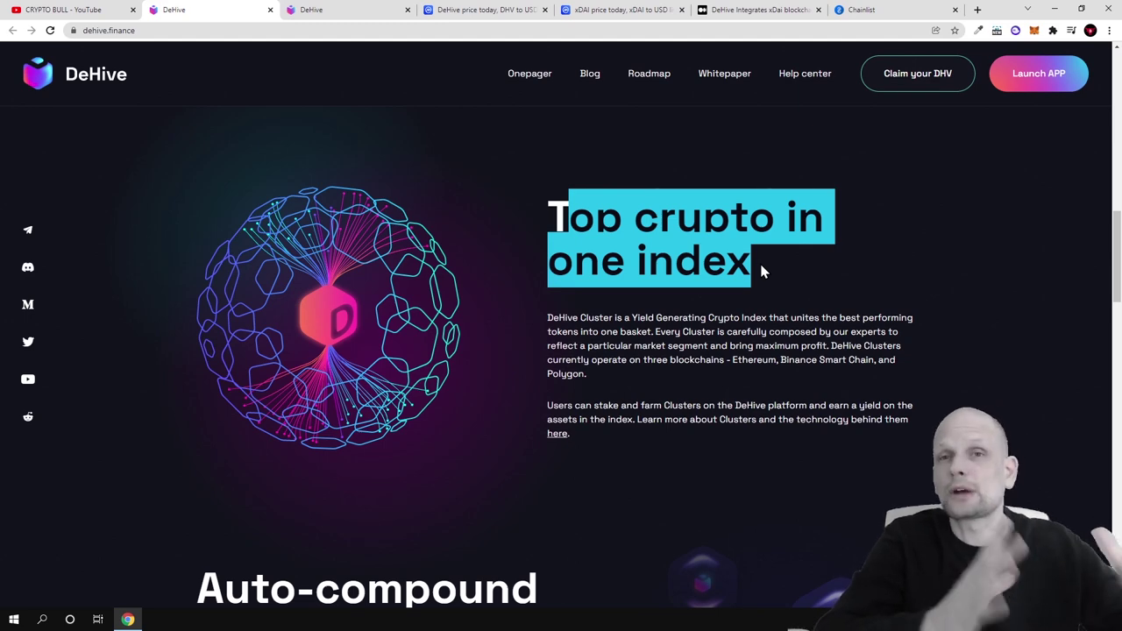
scroll(761, 272, up, 1)
drag(570, 276, 697, 322)
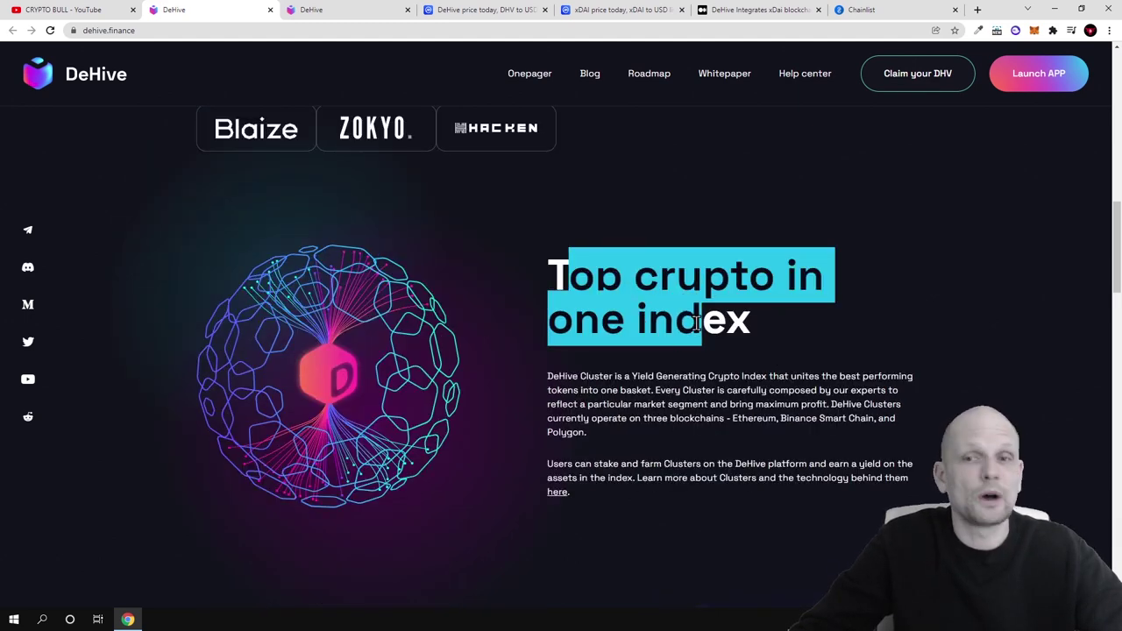
click(612, 323)
Highlight the sentence about experts composing each Cluster, then clear the highlight
scroll(609, 323, down, 1)
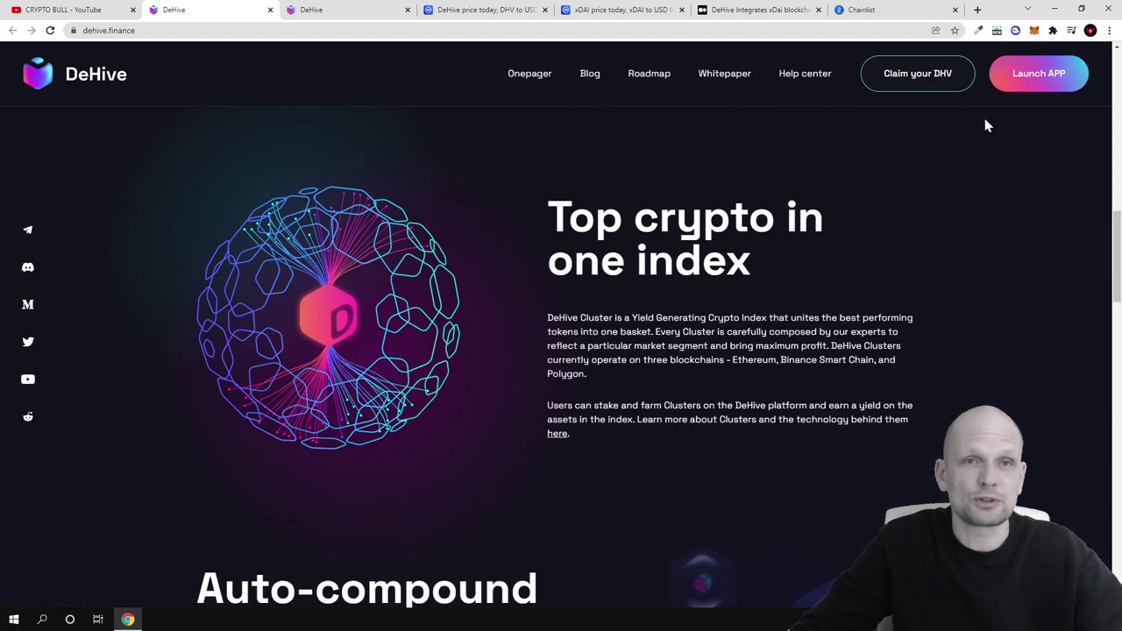
scroll(988, 120, down, 1)
drag(549, 140, 560, 273)
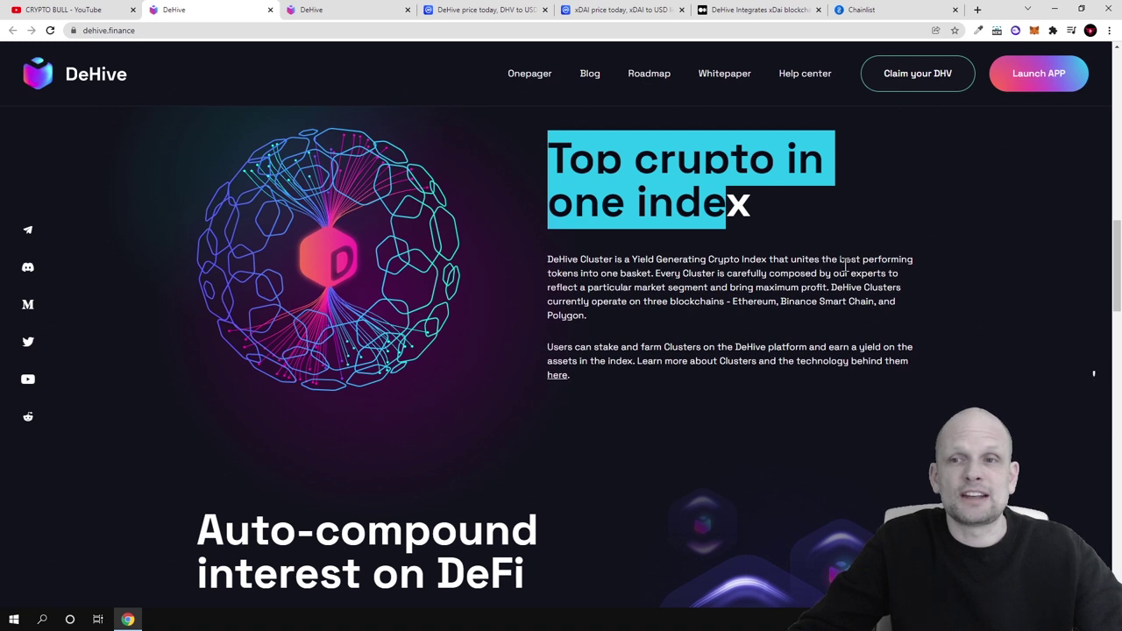
double_click(609, 279)
drag(666, 273, 833, 287)
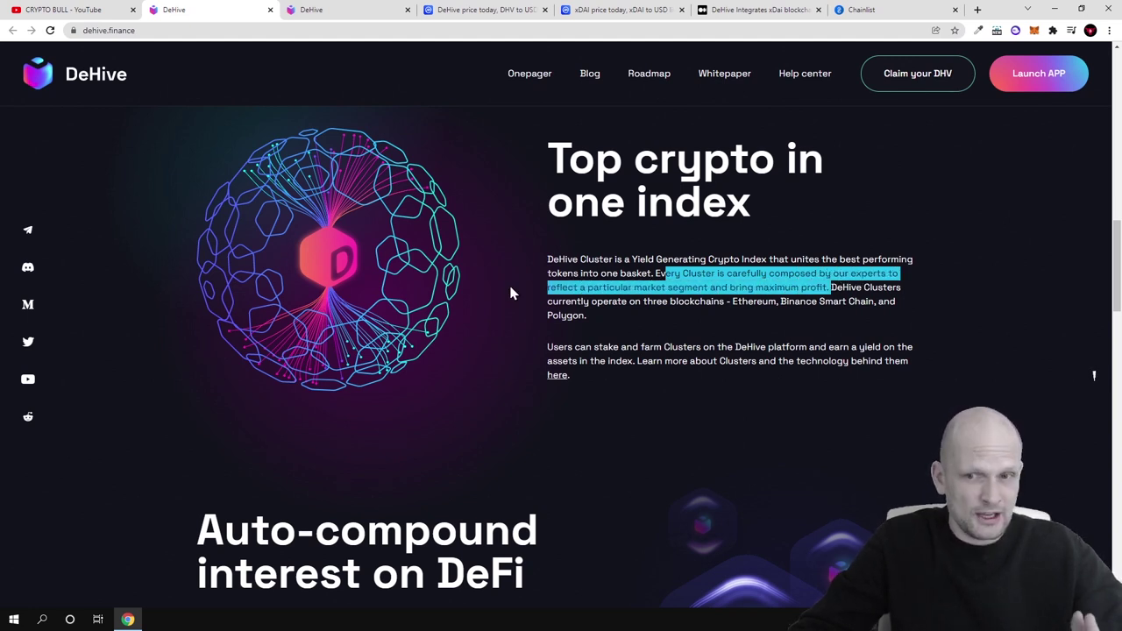
click(512, 294)
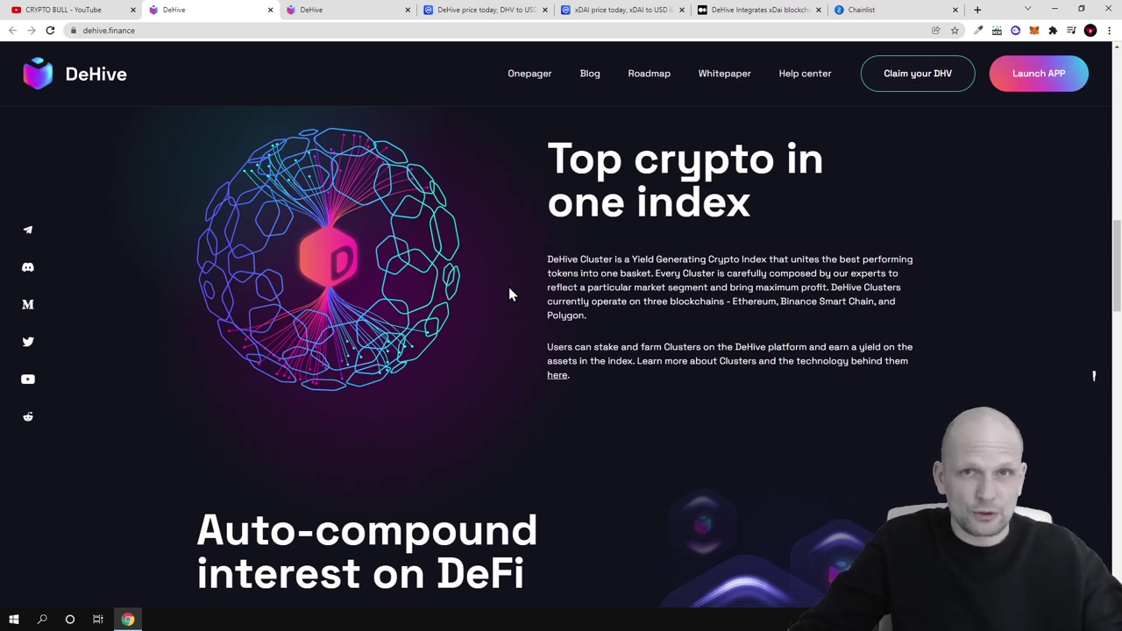
Scroll past 'Join the community' and 'Why choose DeHive?' down to 'Team behind DeHive' and 'Find us on'
scroll(922, 140, up, 1)
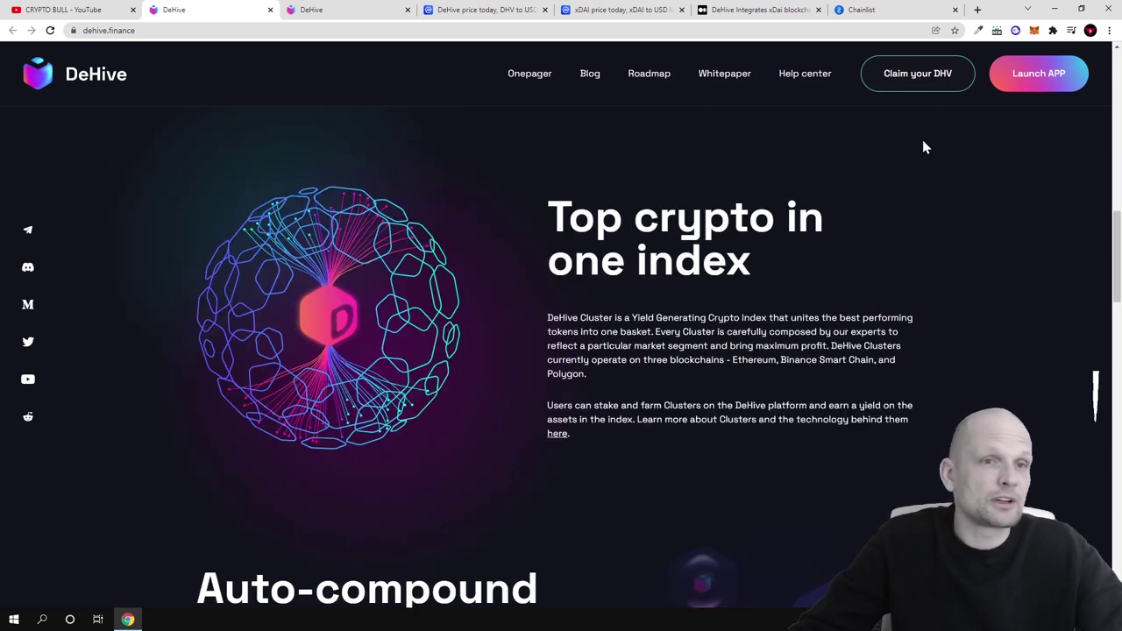
scroll(786, 208, down, 2)
scroll(786, 209, down, 2)
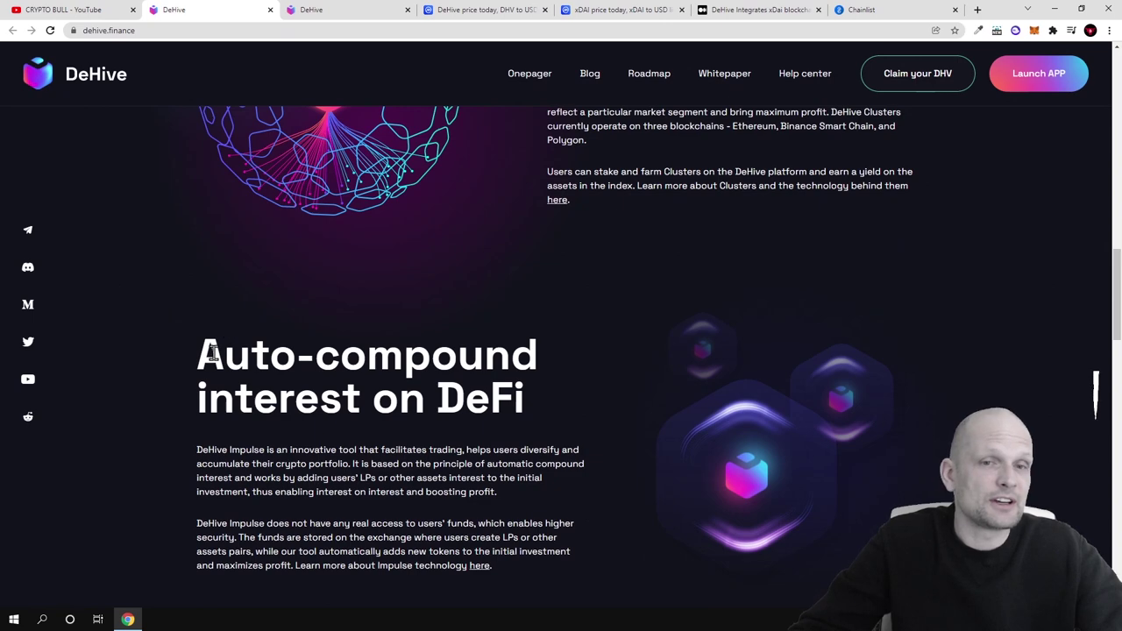
scroll(429, 399, down, 2)
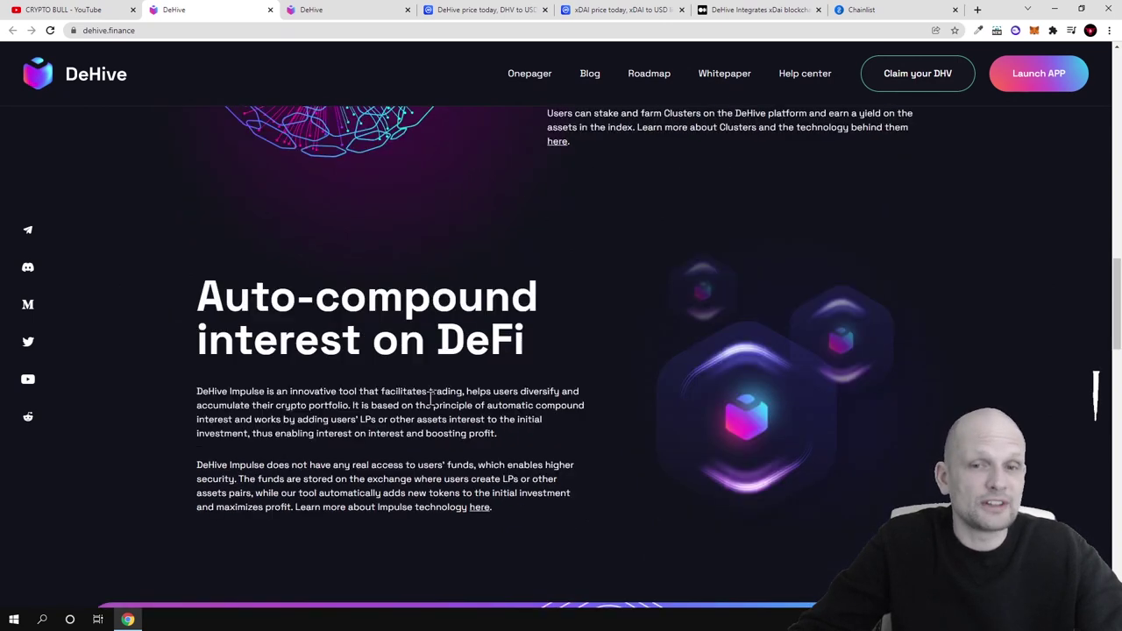
scroll(429, 399, down, 3)
scroll(426, 395, down, 1)
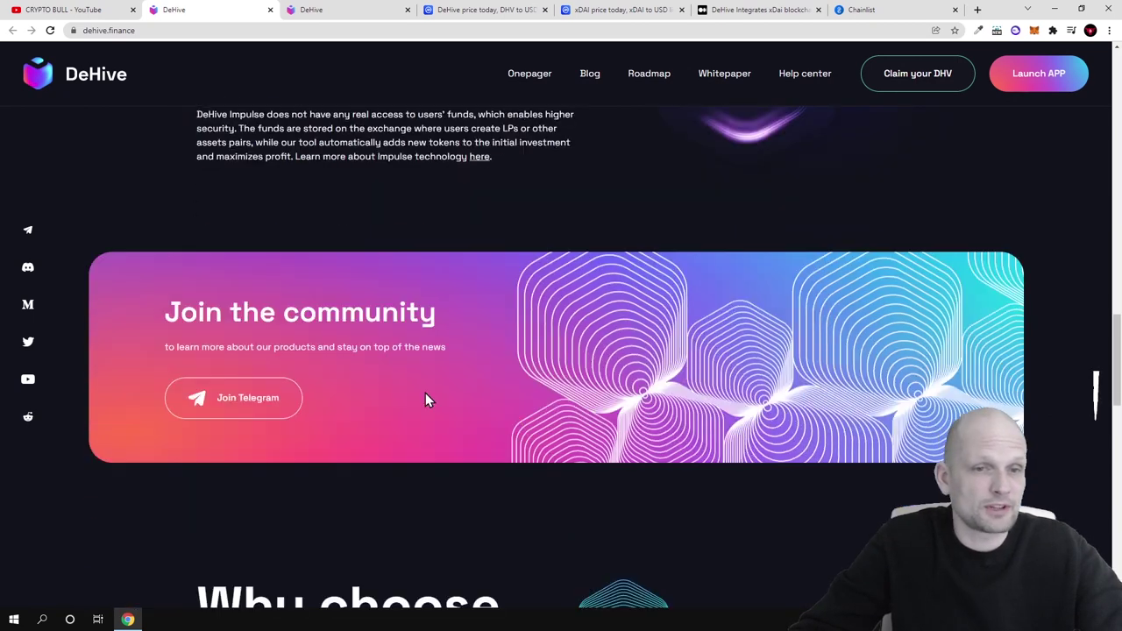
scroll(425, 401, down, 4)
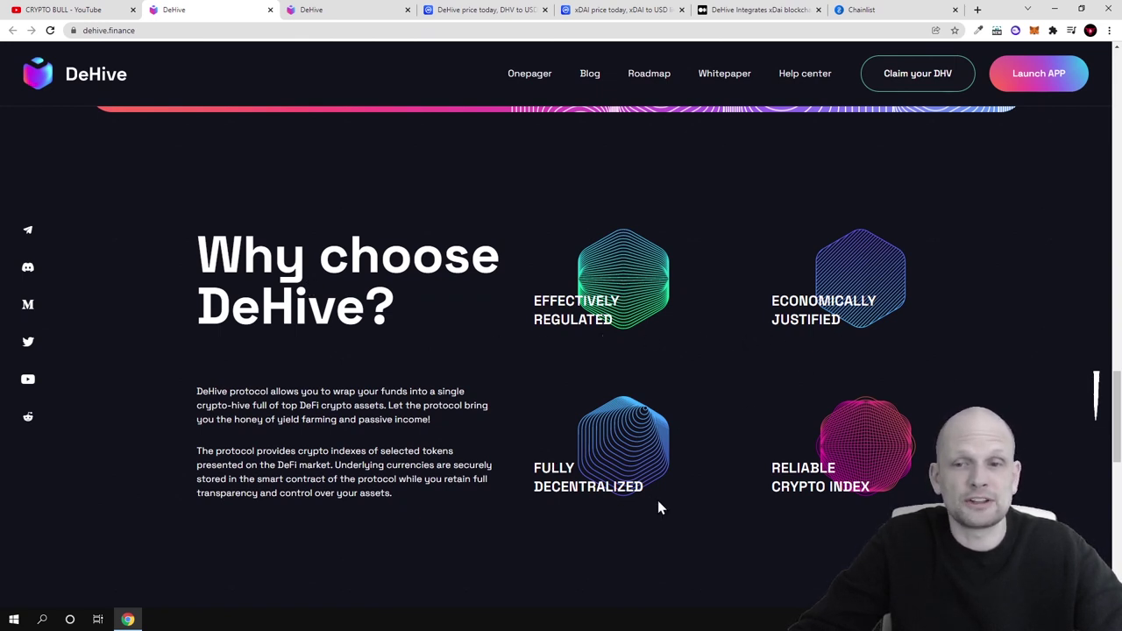
scroll(846, 500, down, 3)
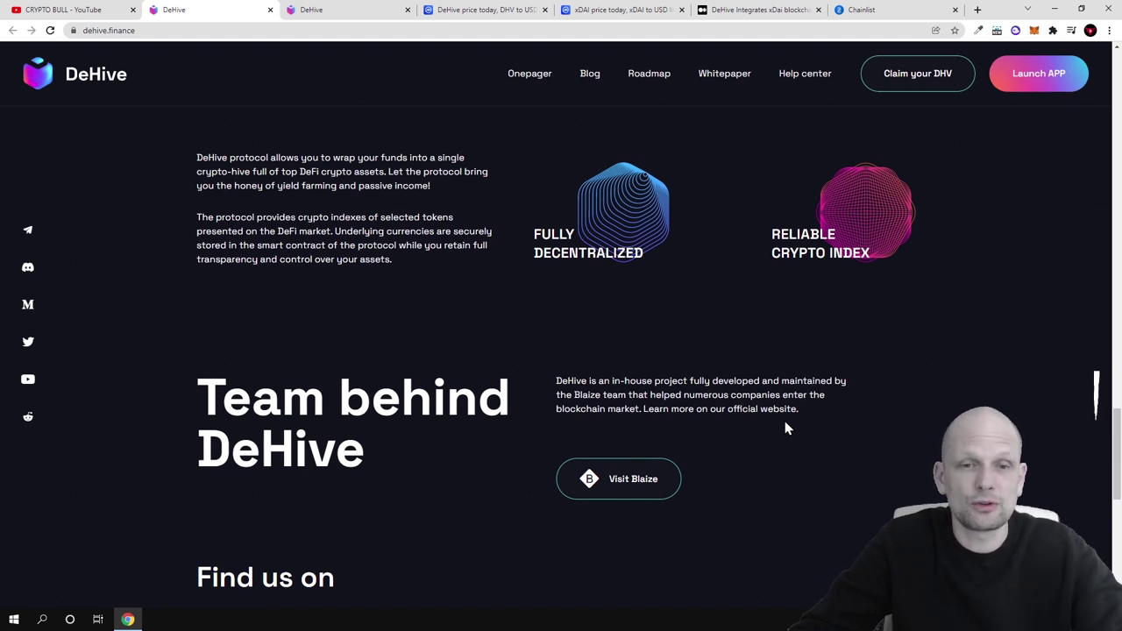
scroll(784, 412, down, 1)
scroll(786, 417, down, 1)
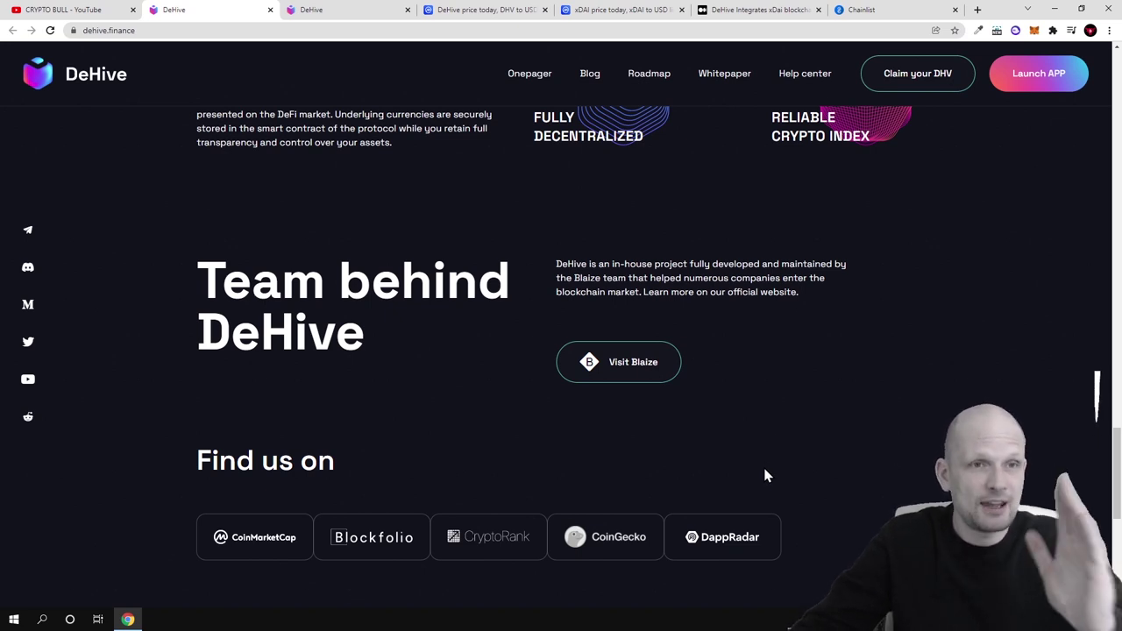
scroll(882, 375, up, 2)
Launch the DeHive app in a new tab and switch its network to Ethereum, then Polygon
click(1055, 73)
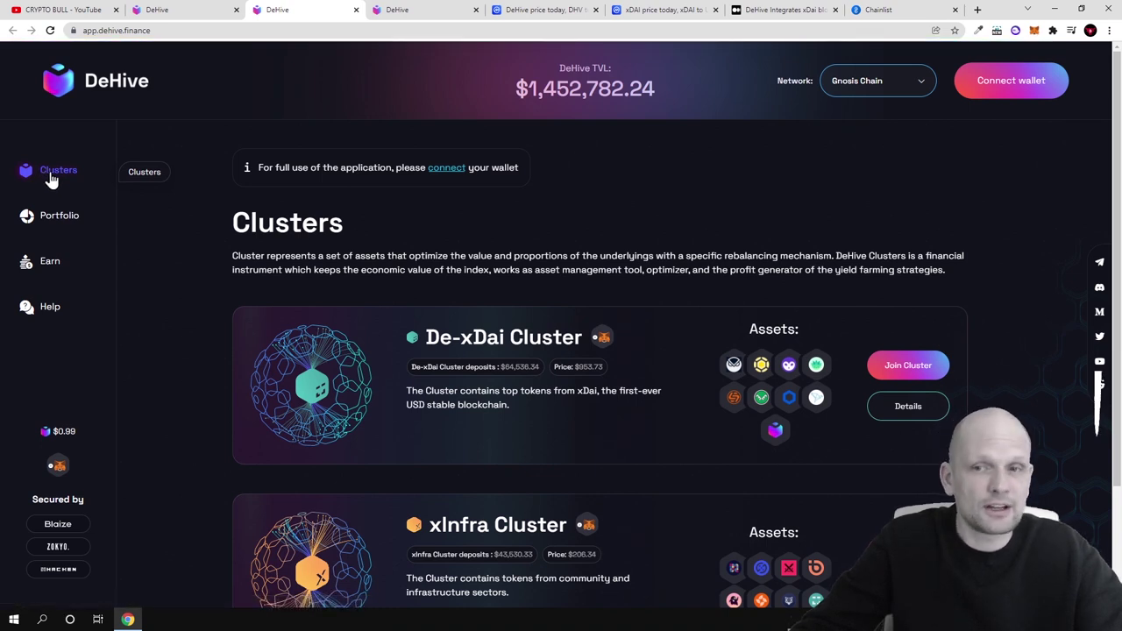
click(868, 86)
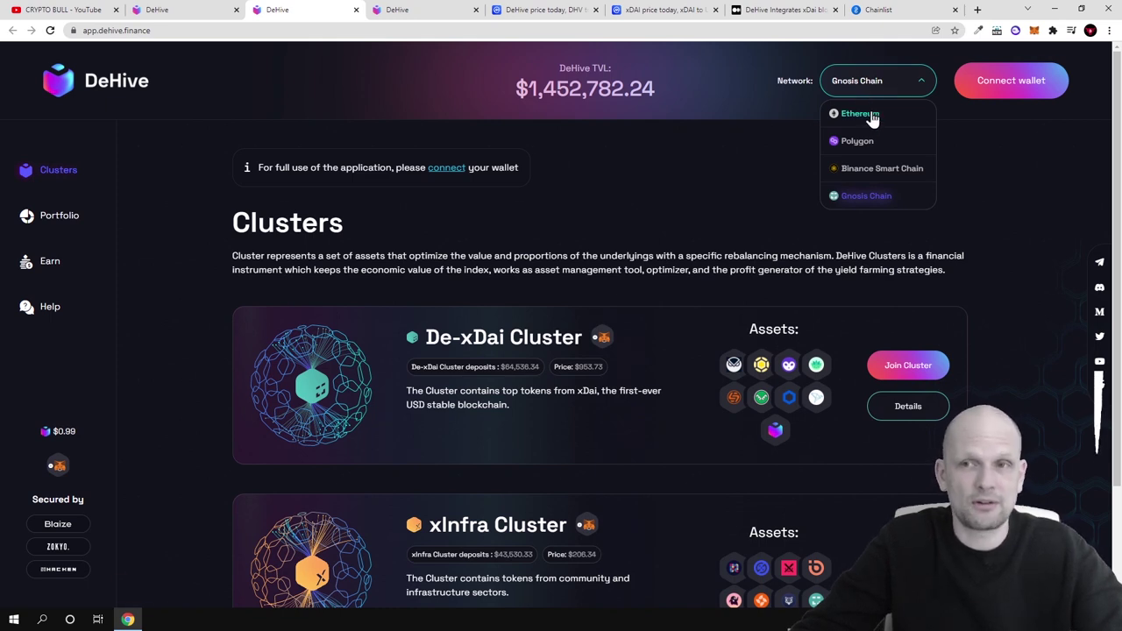
click(872, 114)
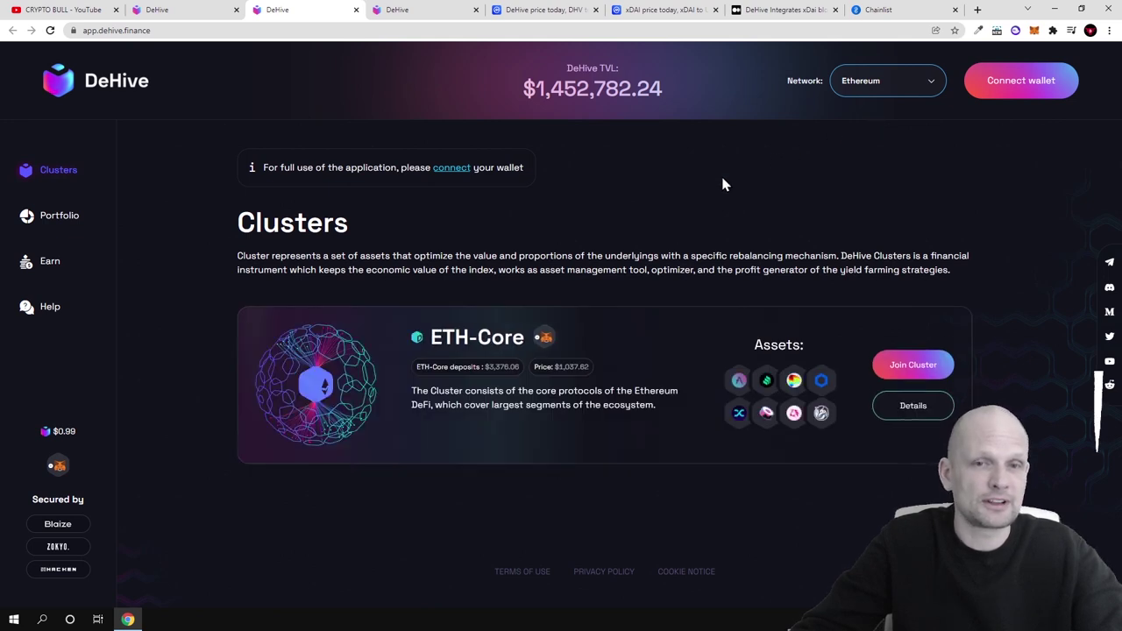
click(913, 89)
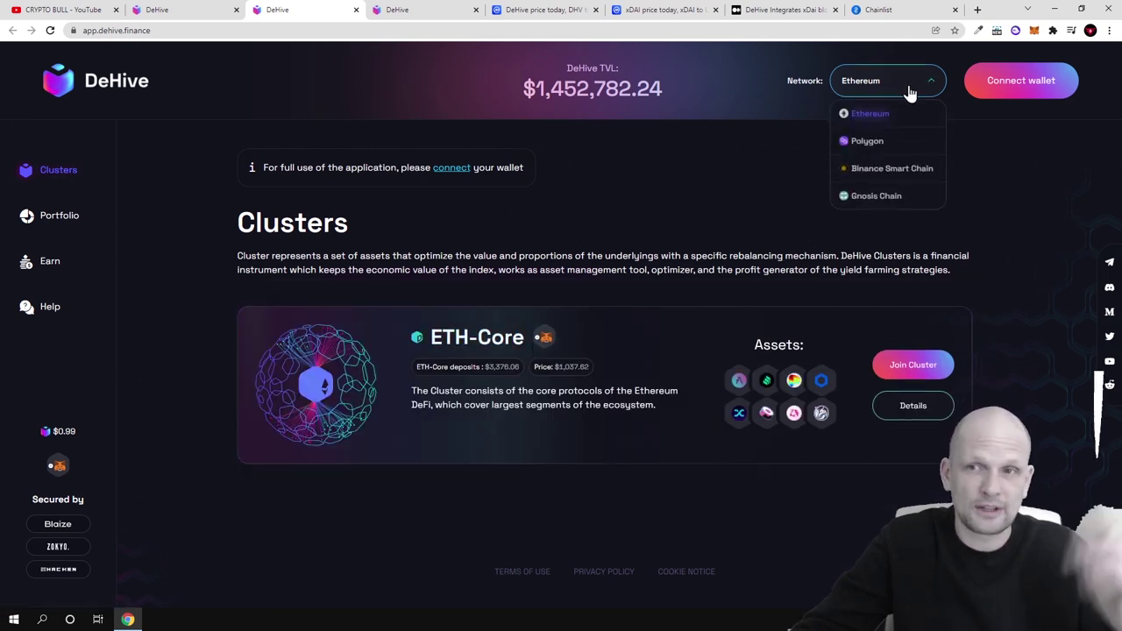
click(879, 151)
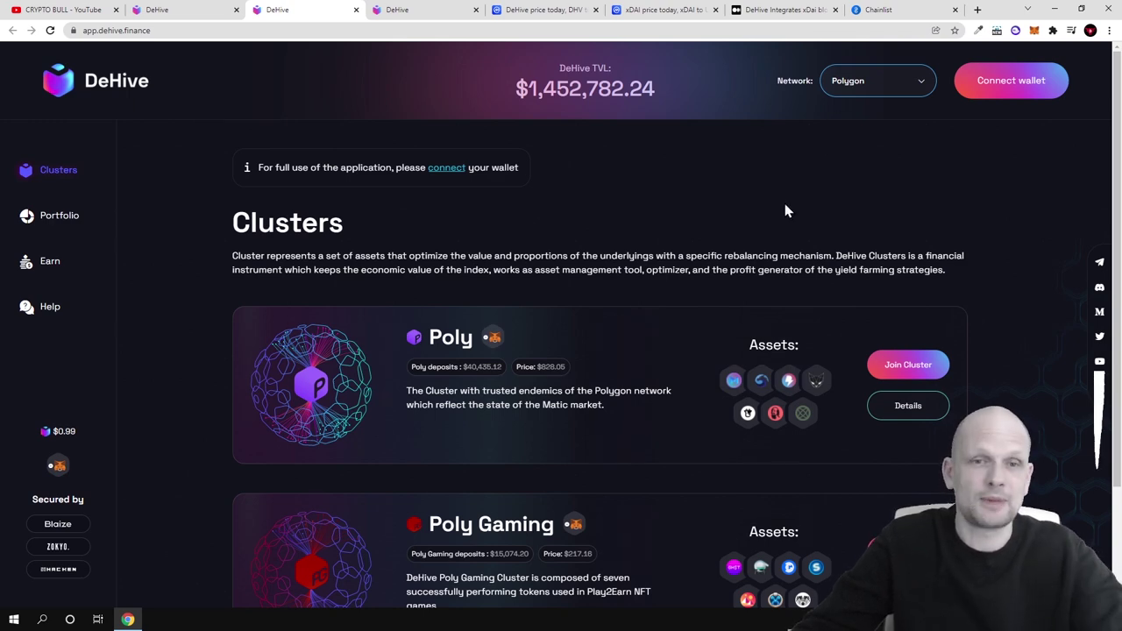
Switch the network to Binance Smart Chain, then back to Gnosis Chain
scroll(719, 220, down, 2)
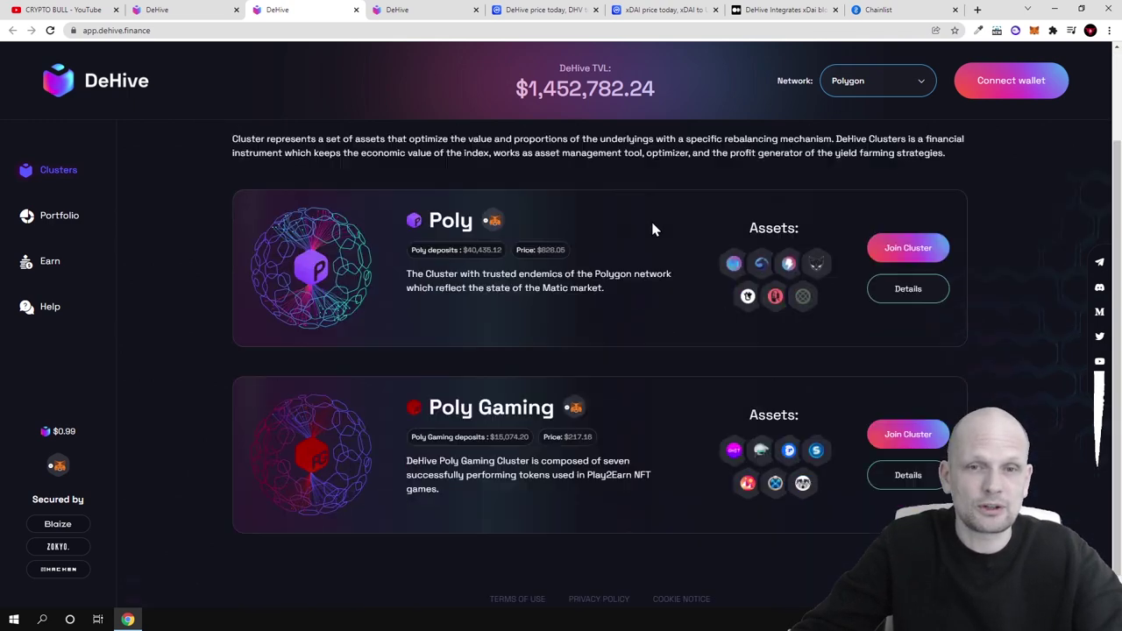
click(871, 81)
click(855, 171)
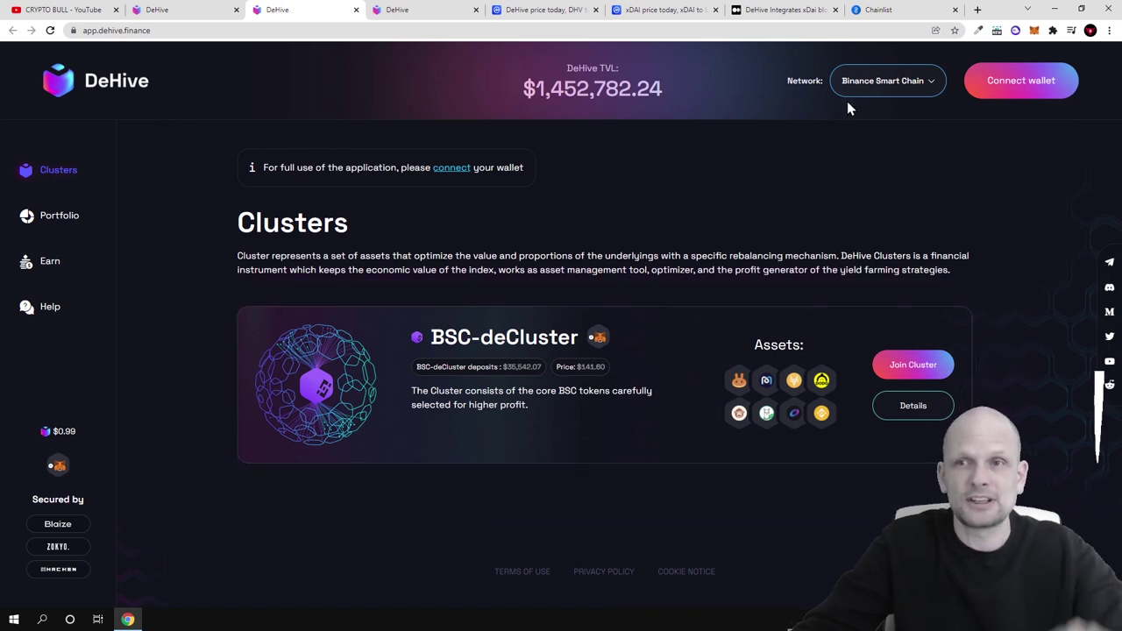
click(888, 81)
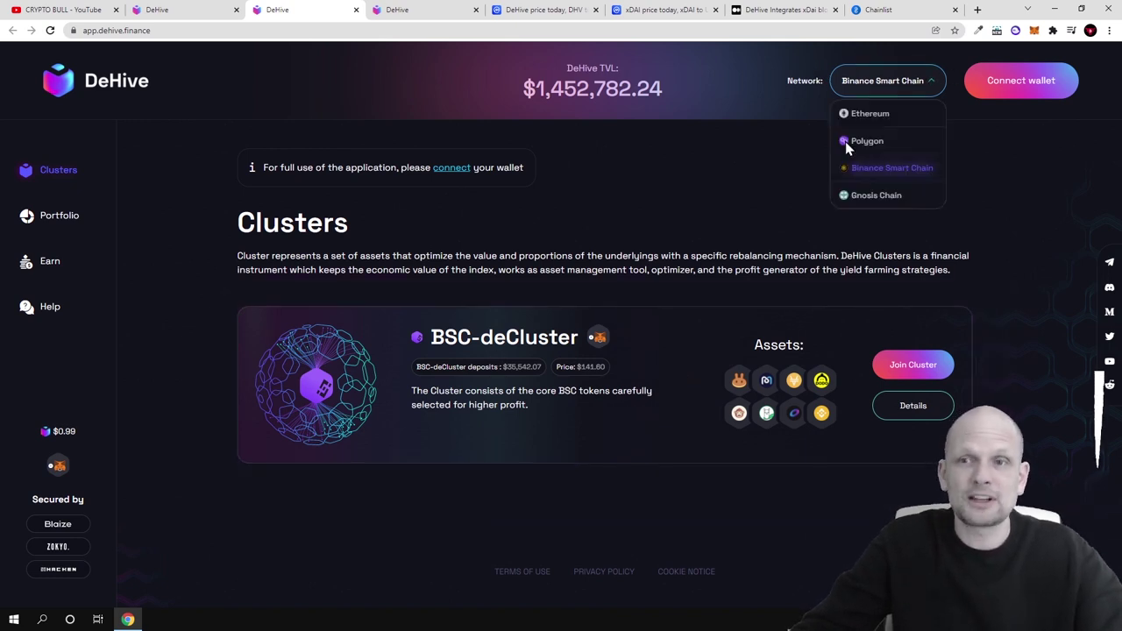
click(854, 198)
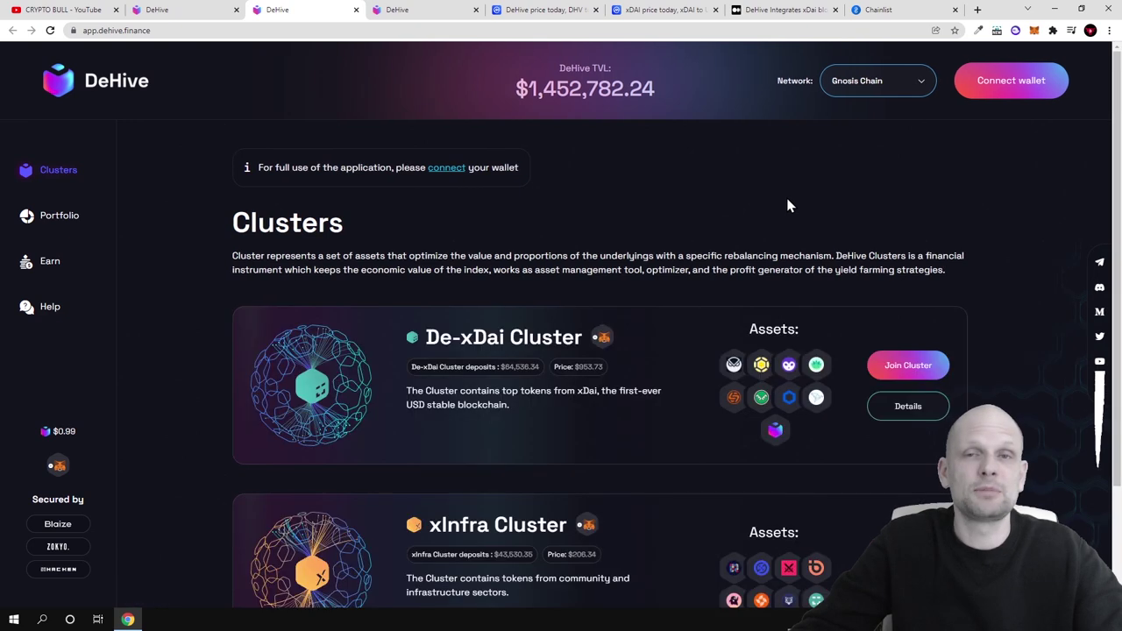
scroll(787, 205, down, 1)
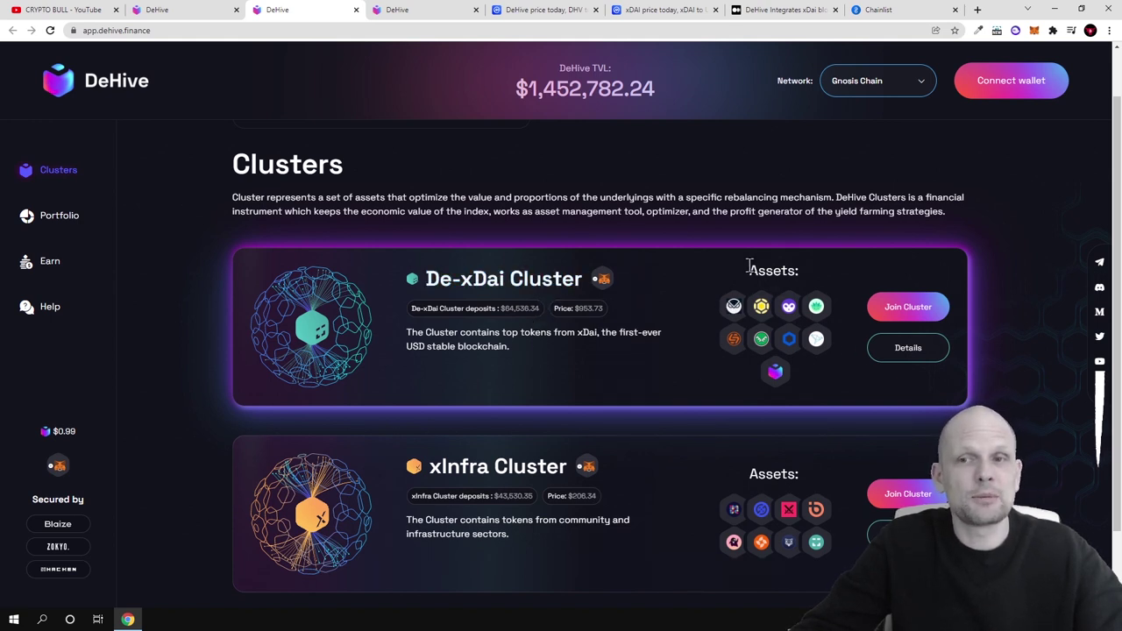
drag(750, 269, 814, 275)
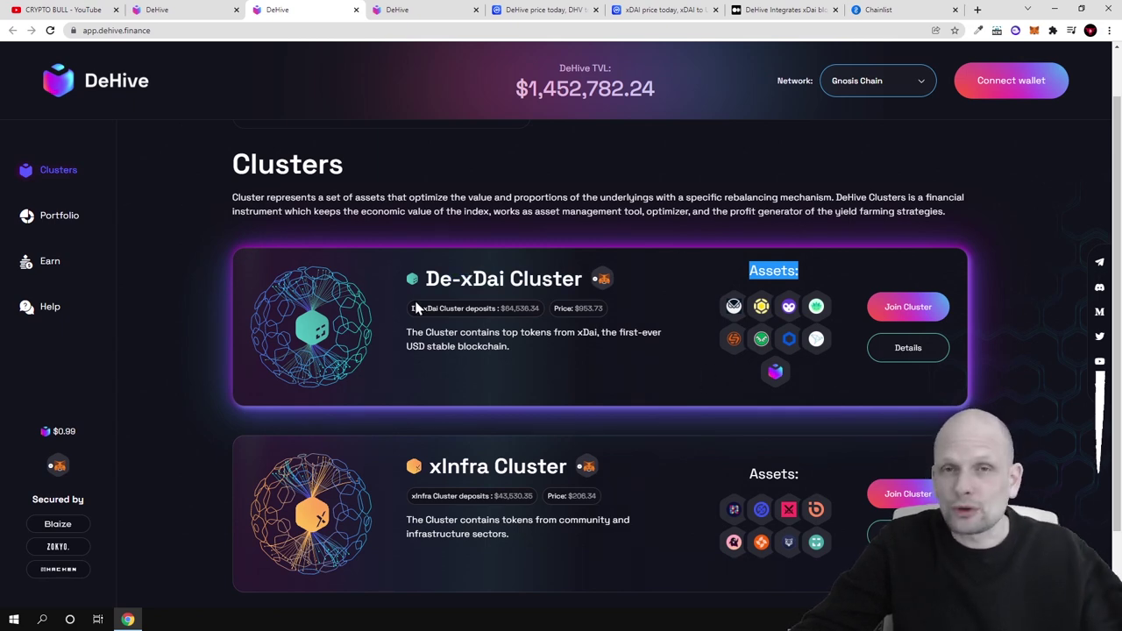
scroll(767, 224, up, 1)
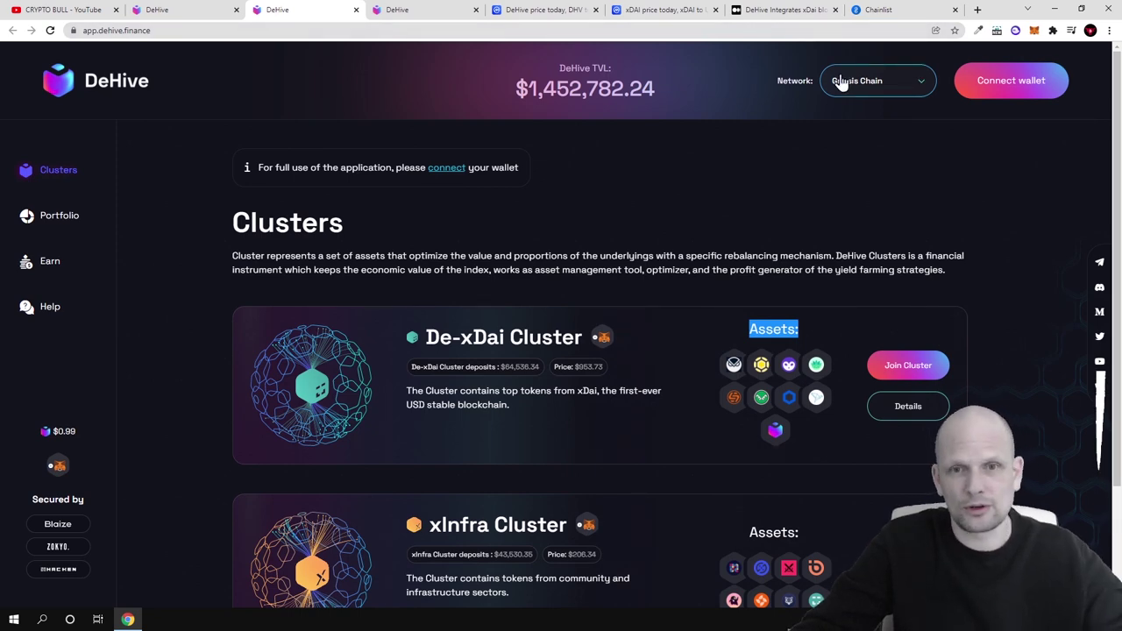
Search Chainlist for 'gnosi', close the Gnosis Chain docs tab, and Connect Wallet on its card
click(870, 12)
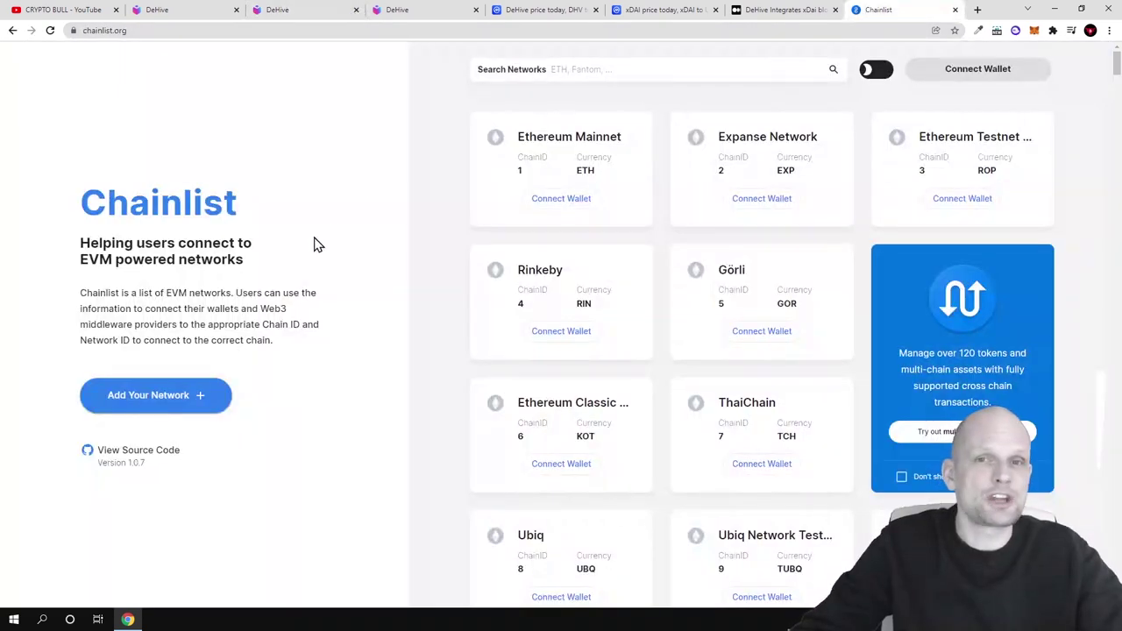
click(581, 69)
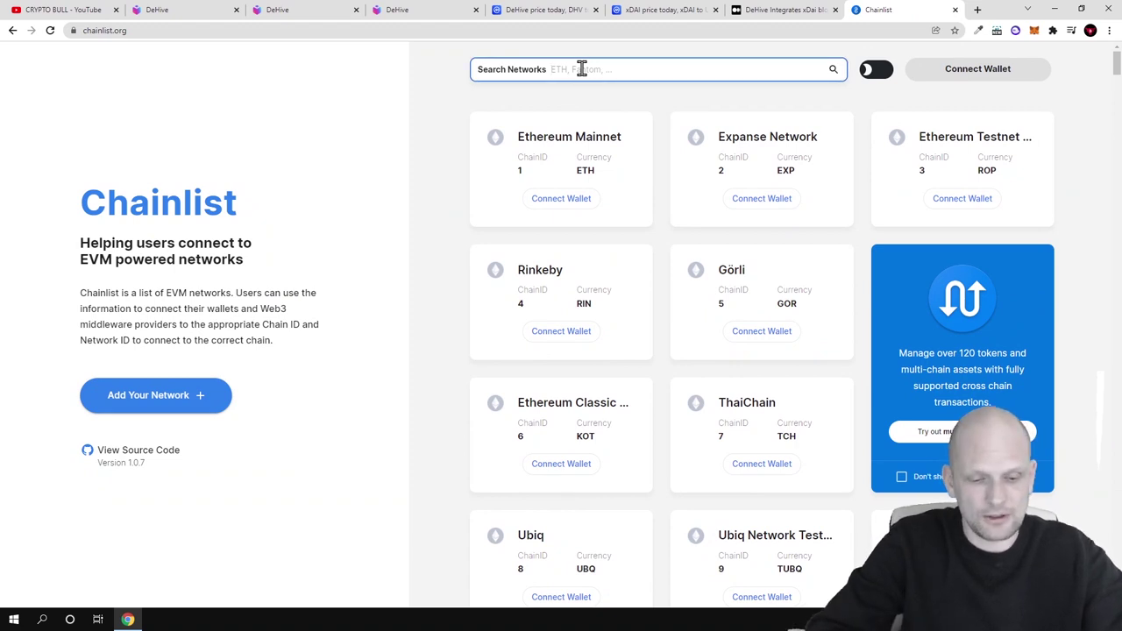
text(gnosi)
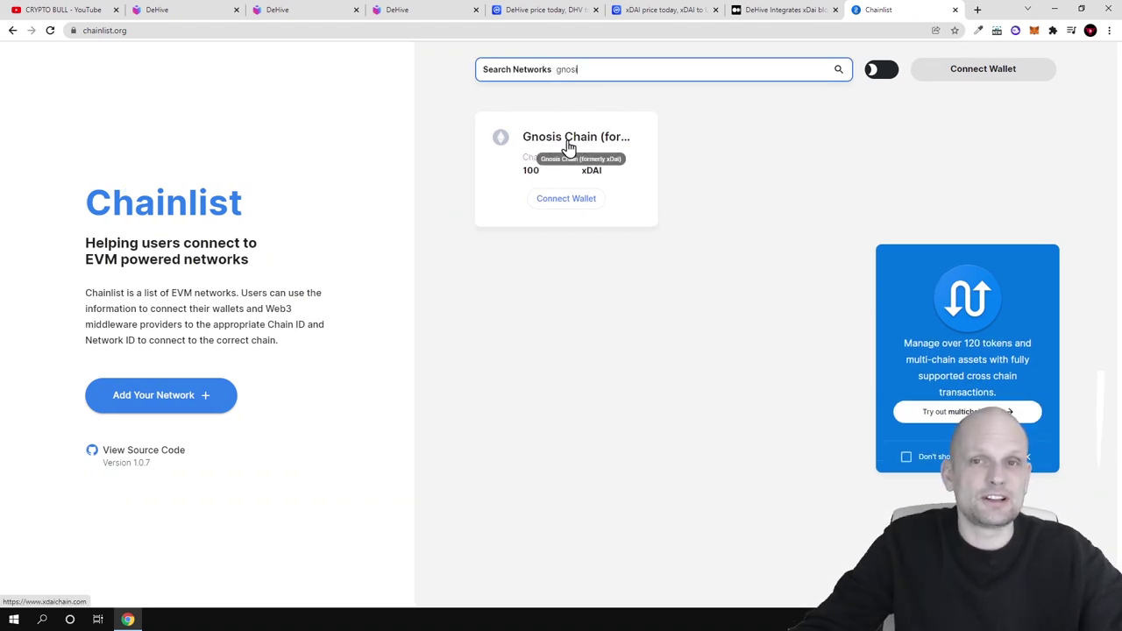
click(568, 146)
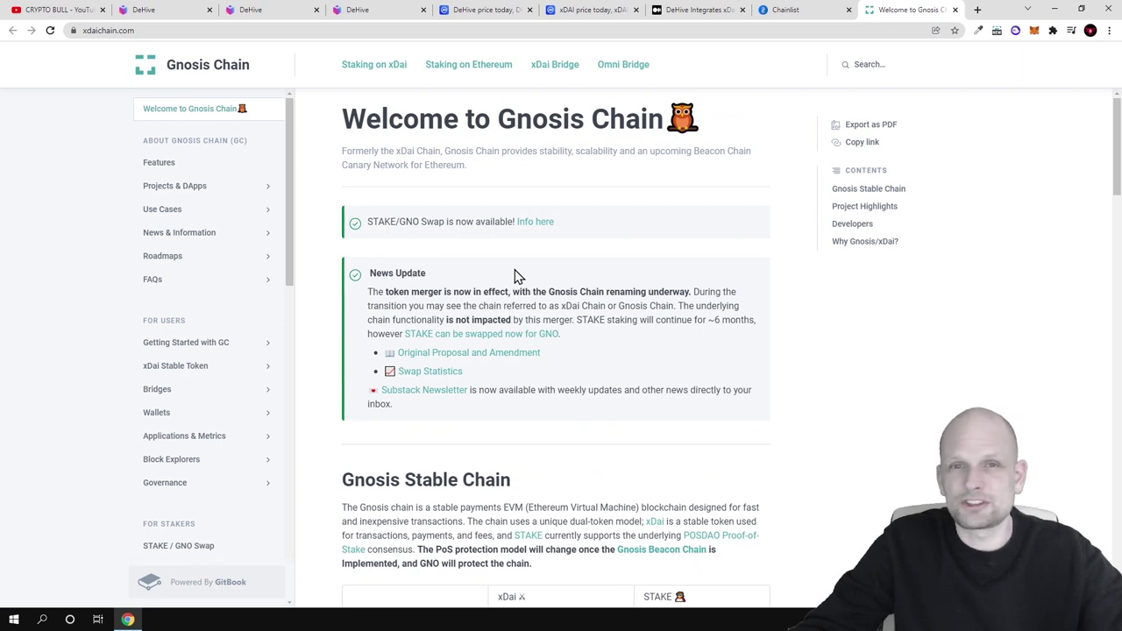
click(956, 9)
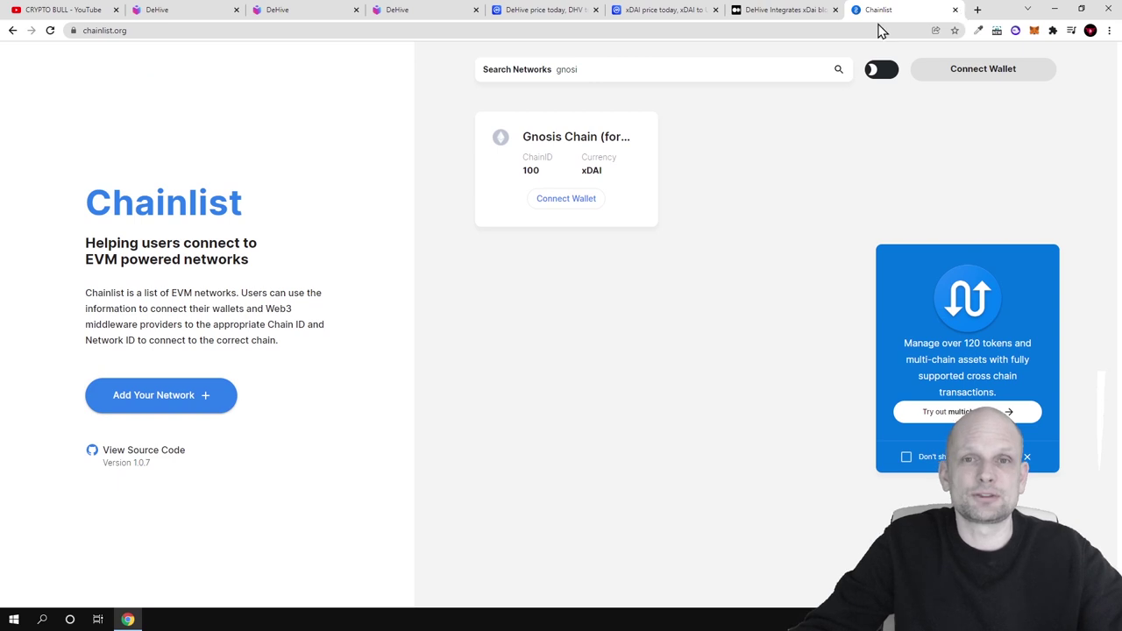
click(554, 203)
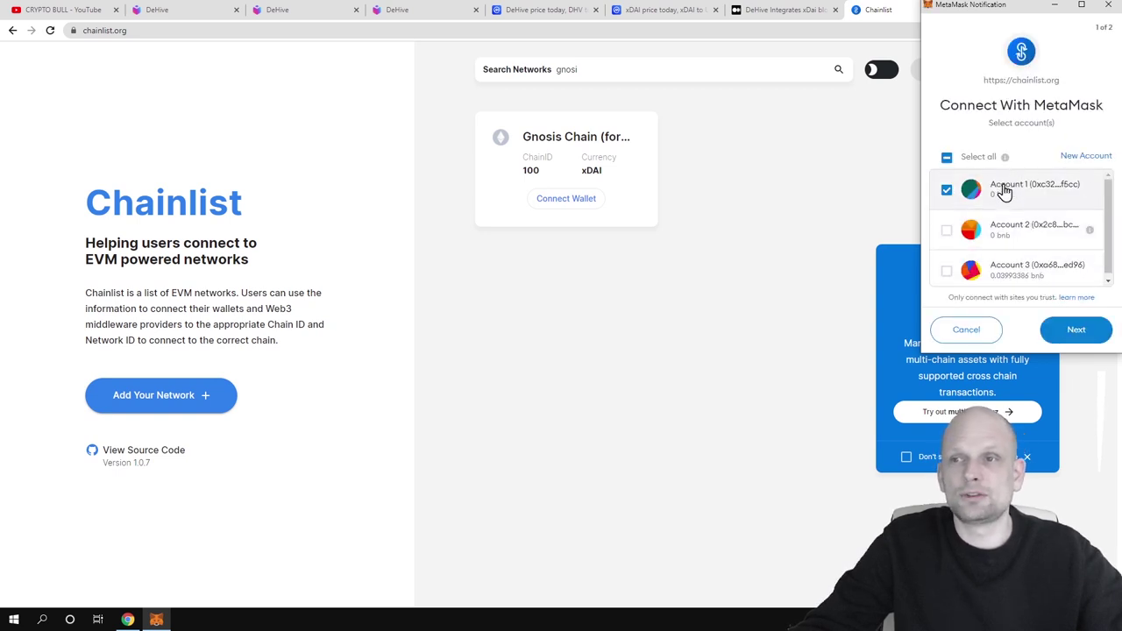
Connect MetaMask to Chainlist, add and switch to Gnosis Chain, then connect it to dehive.finance
click(1079, 338)
click(1077, 334)
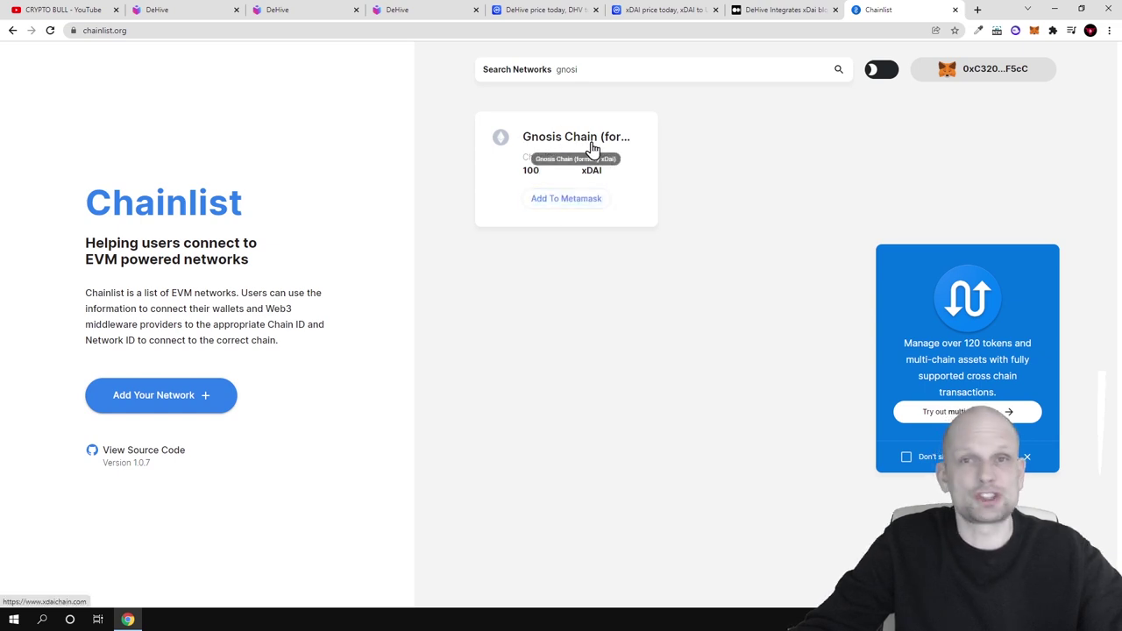
click(562, 204)
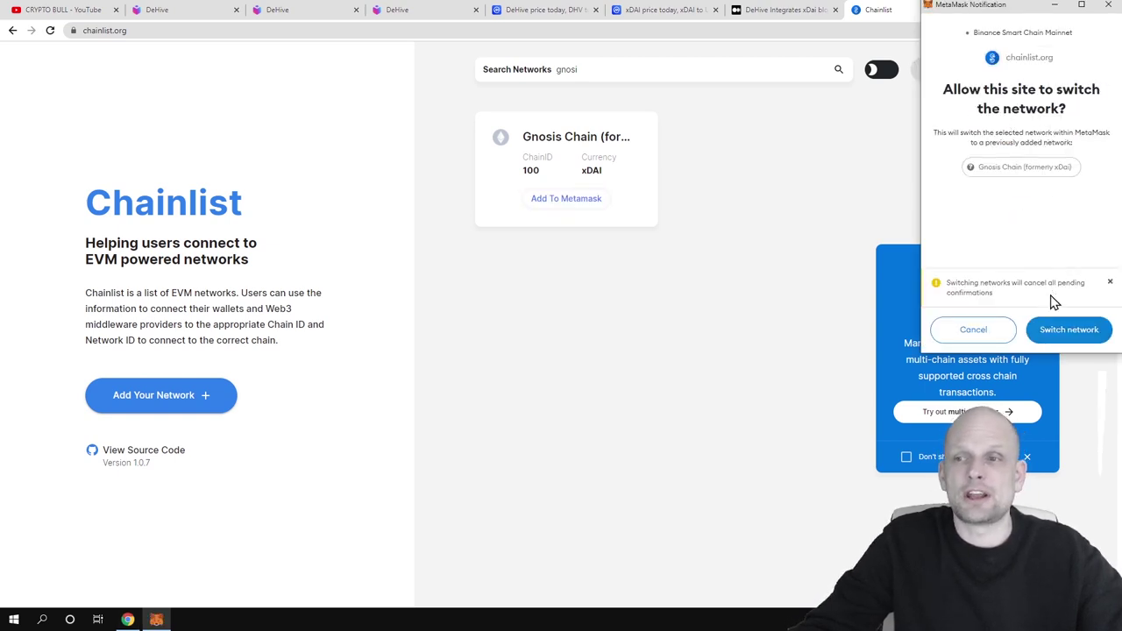
click(1056, 331)
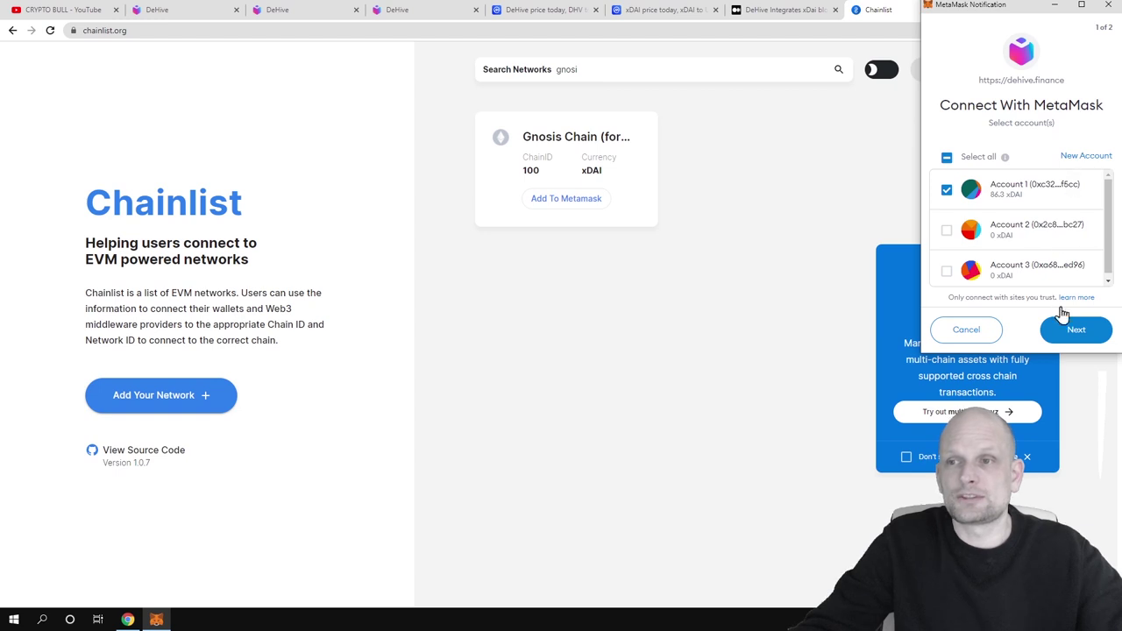
click(1071, 341)
click(1071, 341)
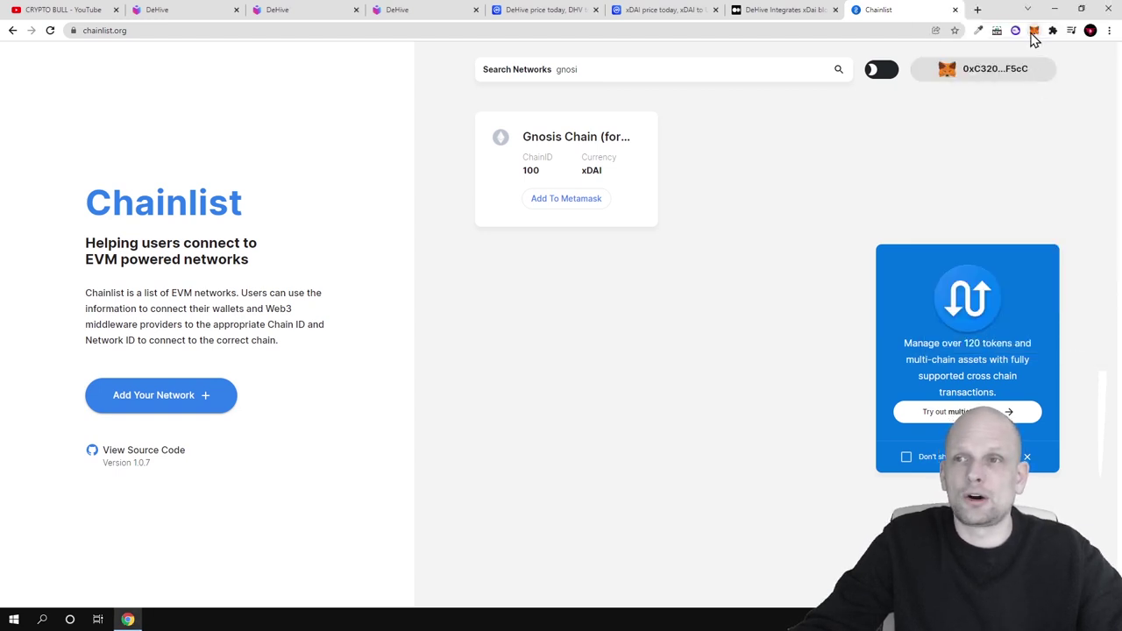
Open MetaMask, highlight the 86.3 XDAI balance, and check Gnosis Chain in the network list
click(1035, 31)
drag(897, 165, 936, 171)
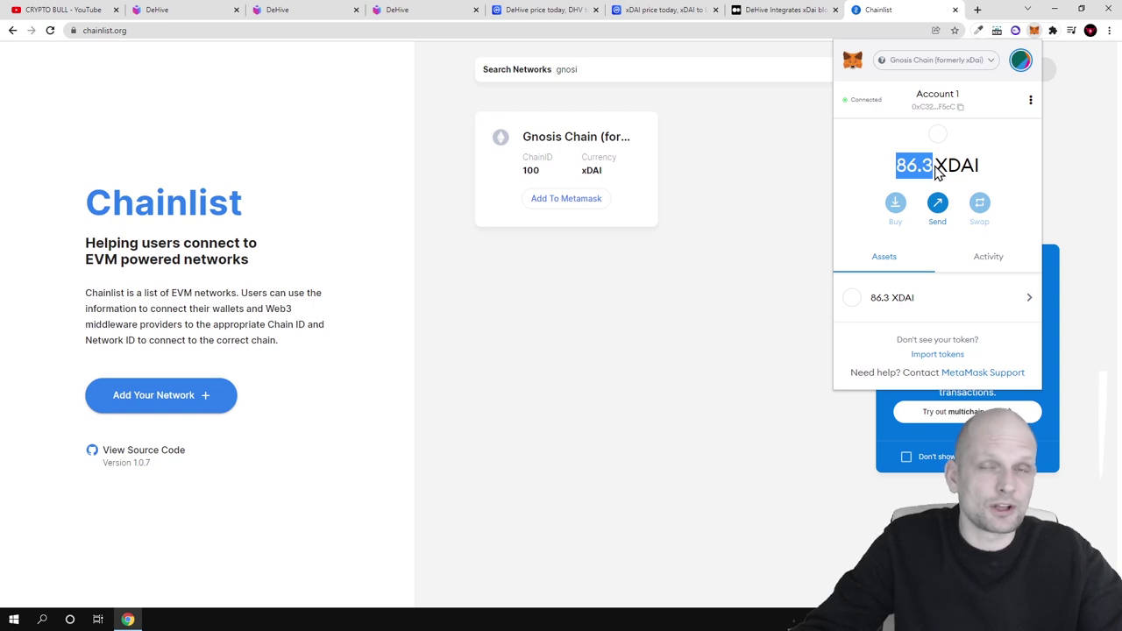
click(990, 61)
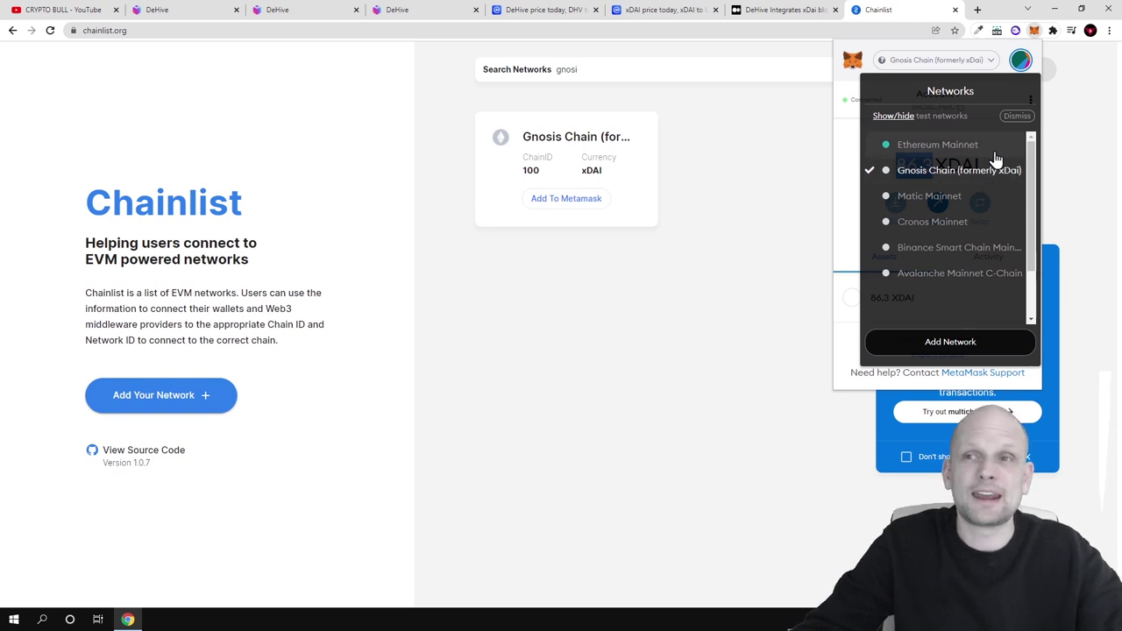
Close the network list, highlight the 86.3 XDAI balance, and copy Account 1's address
click(847, 163)
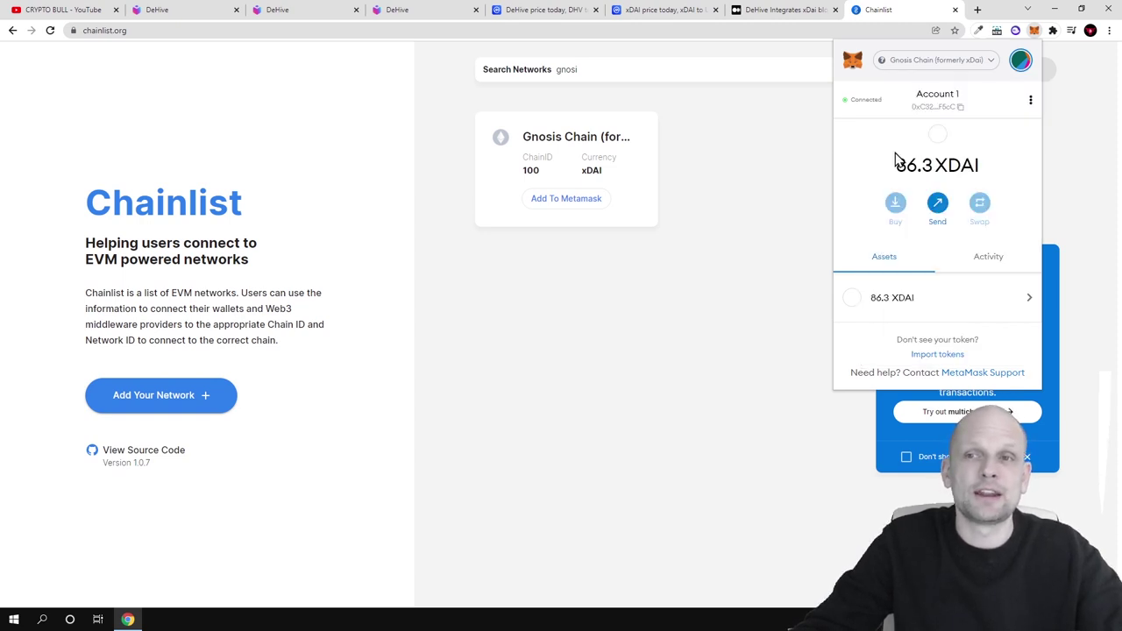
drag(937, 163, 997, 173)
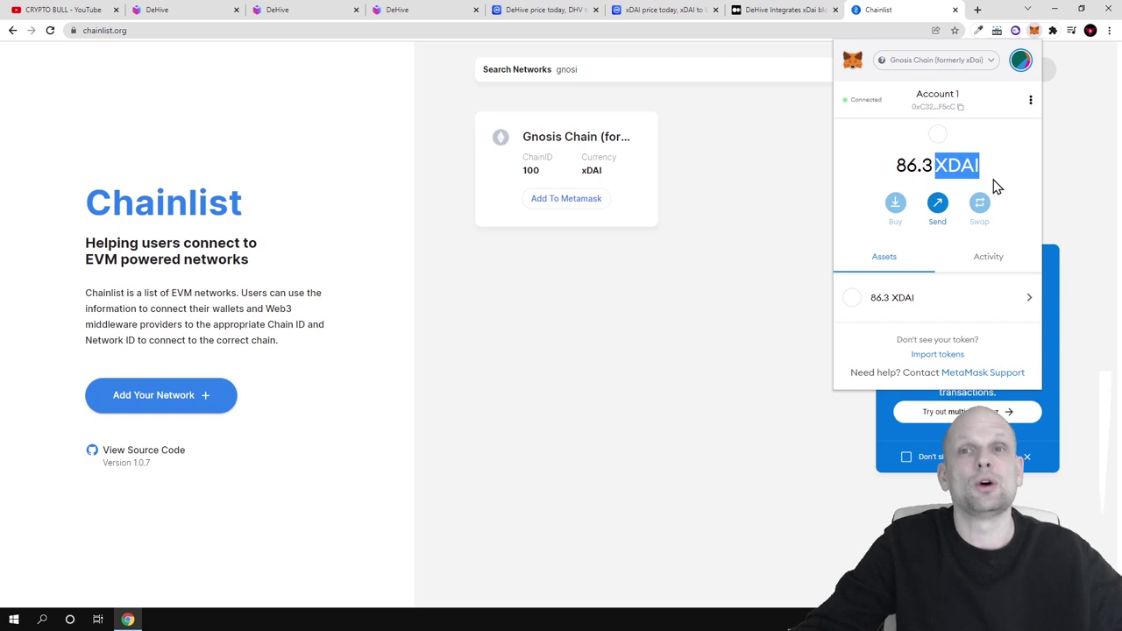
click(934, 170)
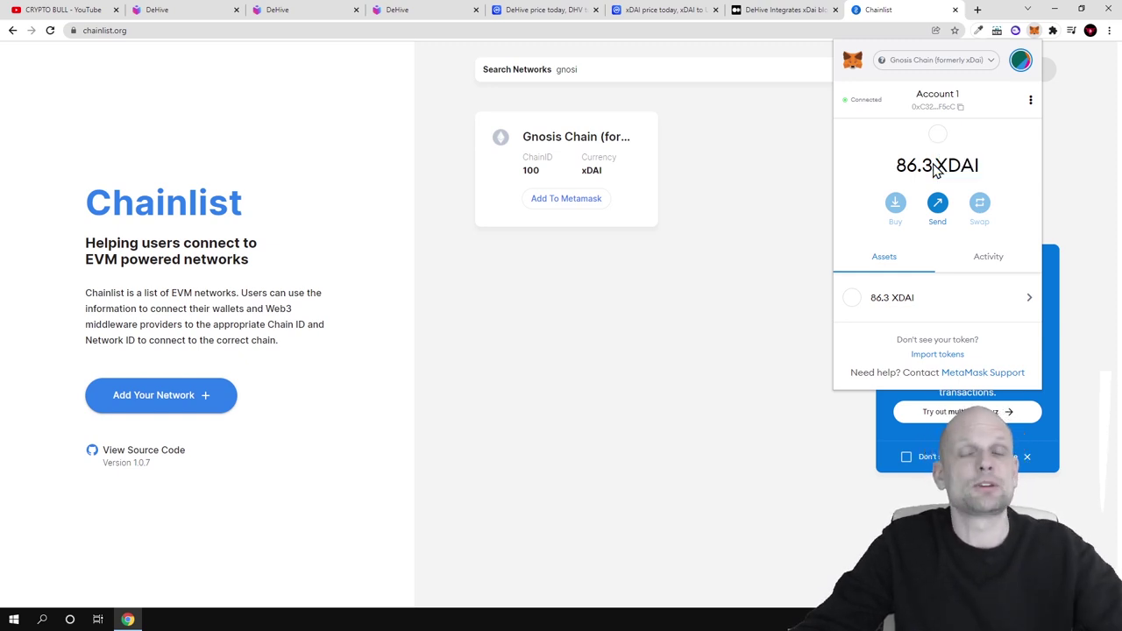
drag(936, 168, 989, 169)
drag(902, 167, 928, 167)
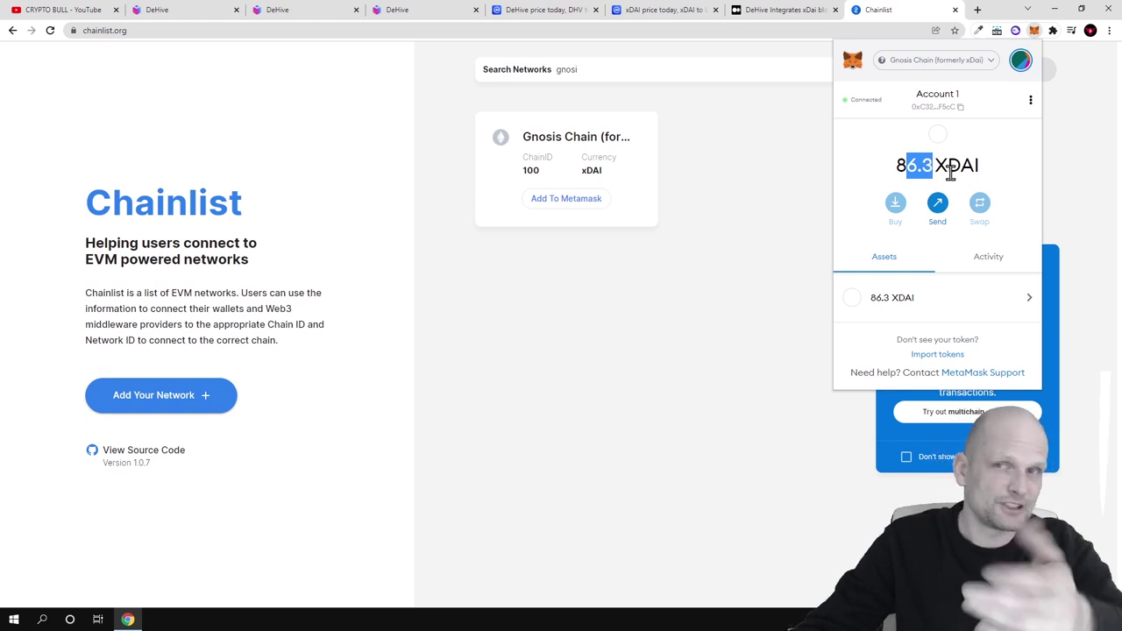
click(932, 109)
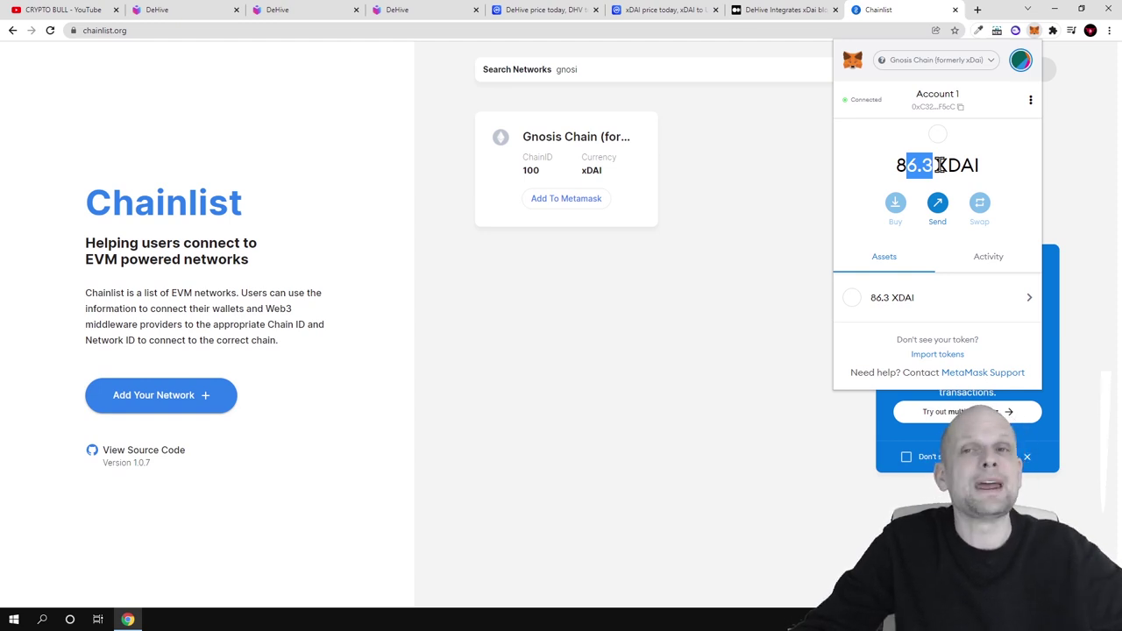
On CoinMarketCap's xDAI price page ($0.9959), open and close the MetaMask wallet
click(675, 12)
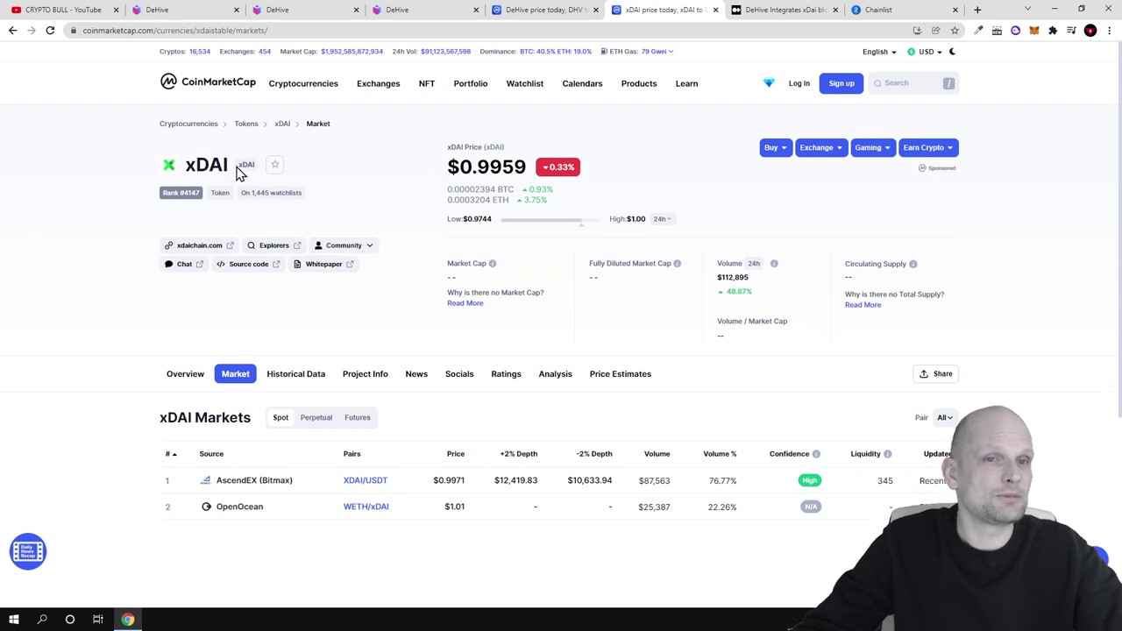
scroll(198, 321, down, 1)
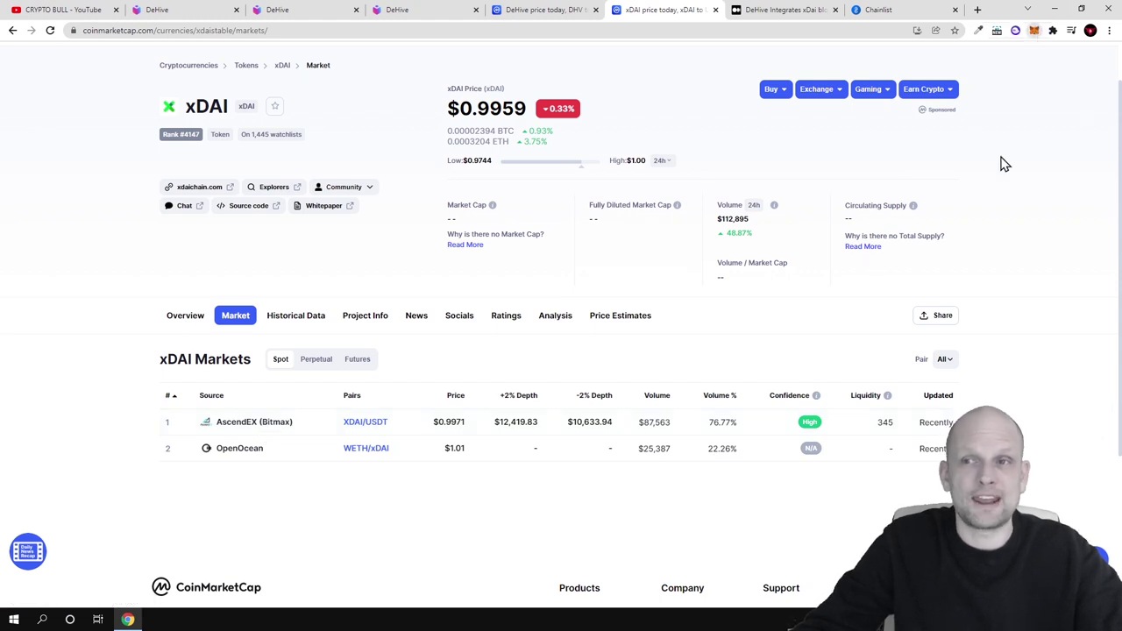
key(alt+shift+m)
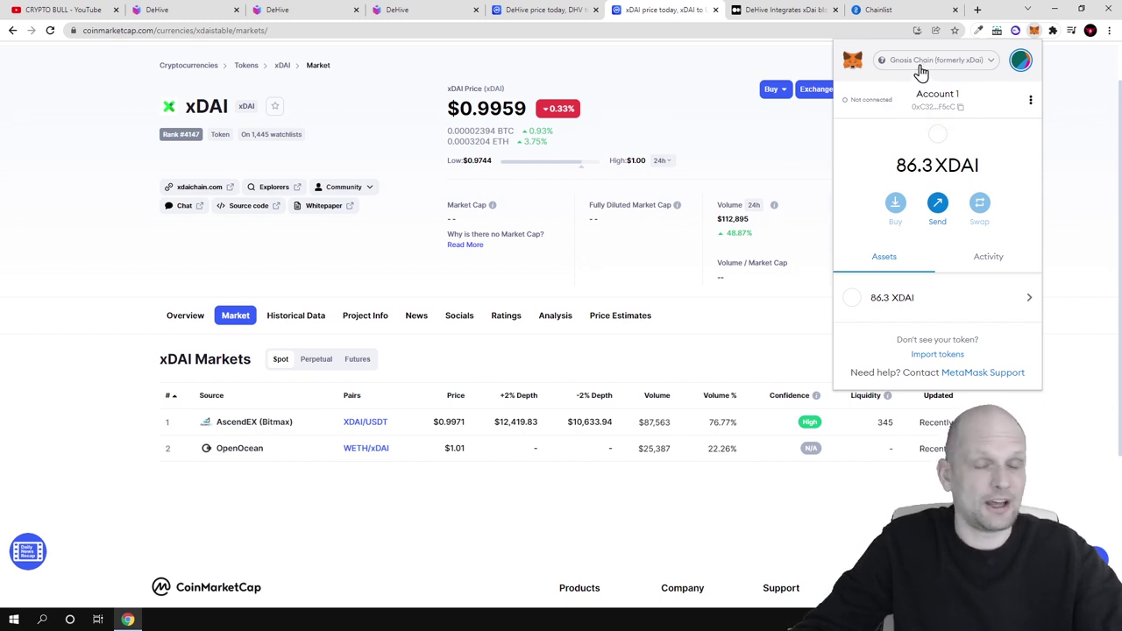
click(787, 152)
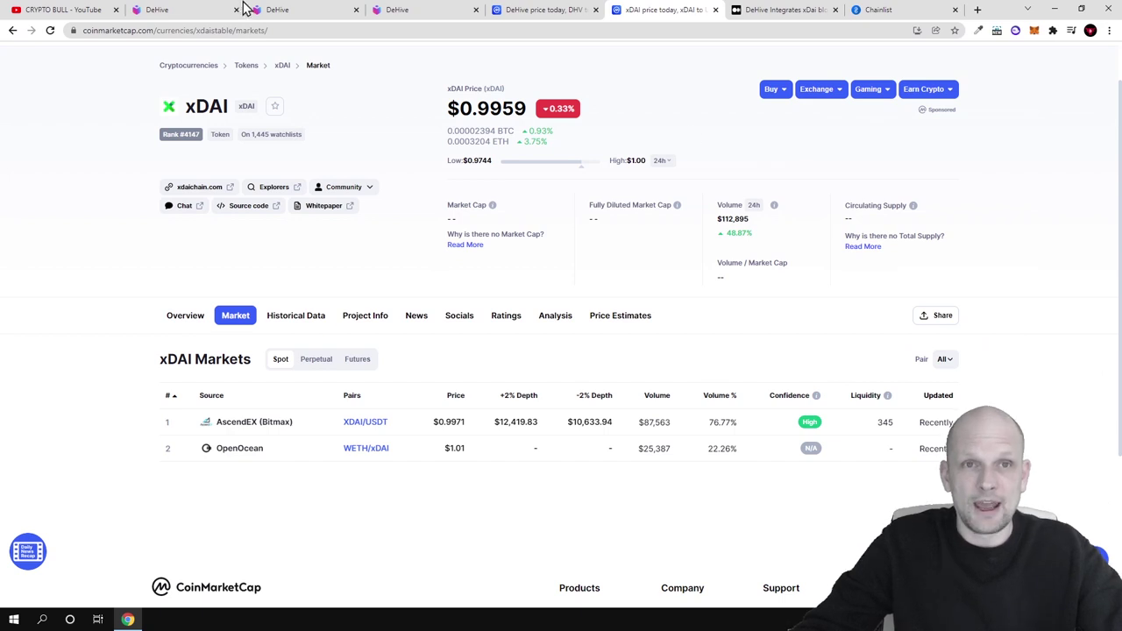
Glance at the DeHive site, then view the DeHive (DHV) price page and the xDai article tab
click(184, 9)
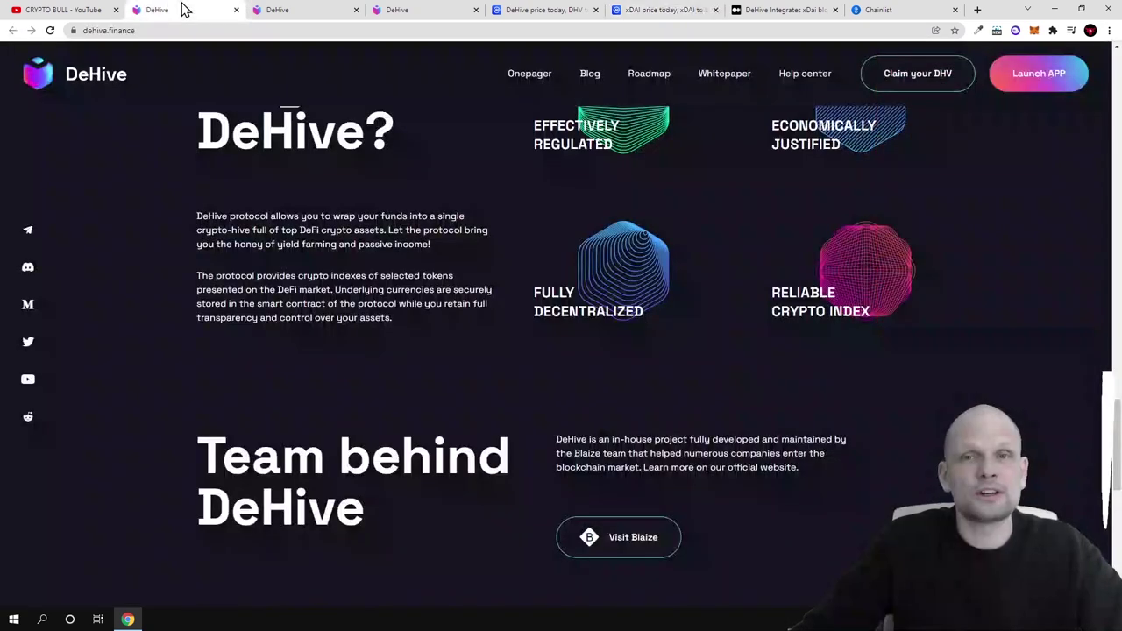
click(653, 8)
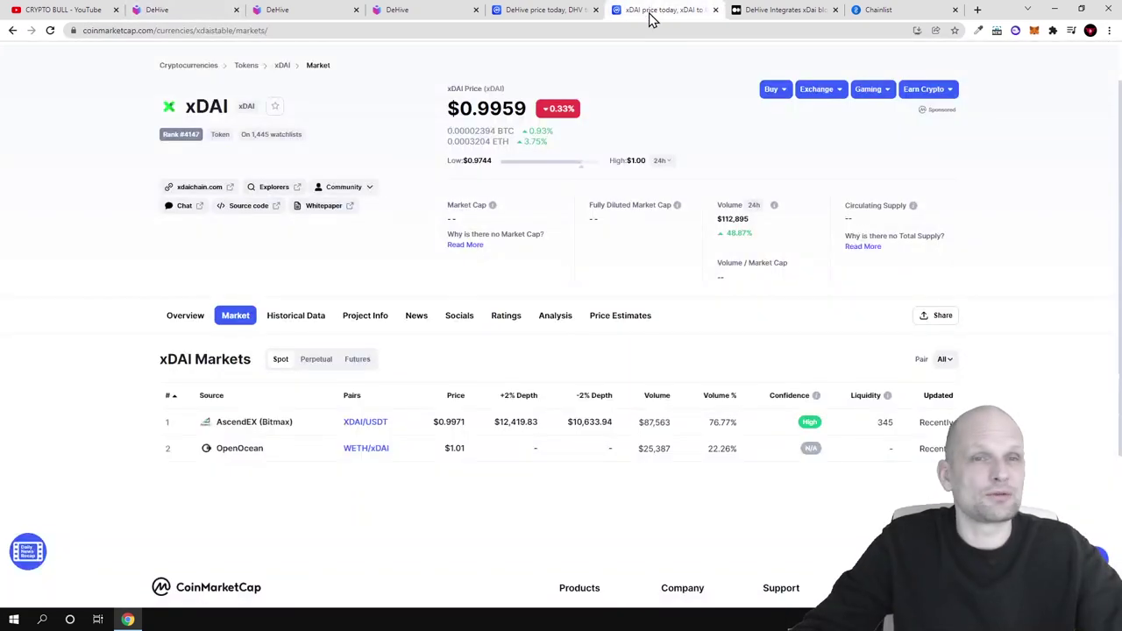
click(526, 9)
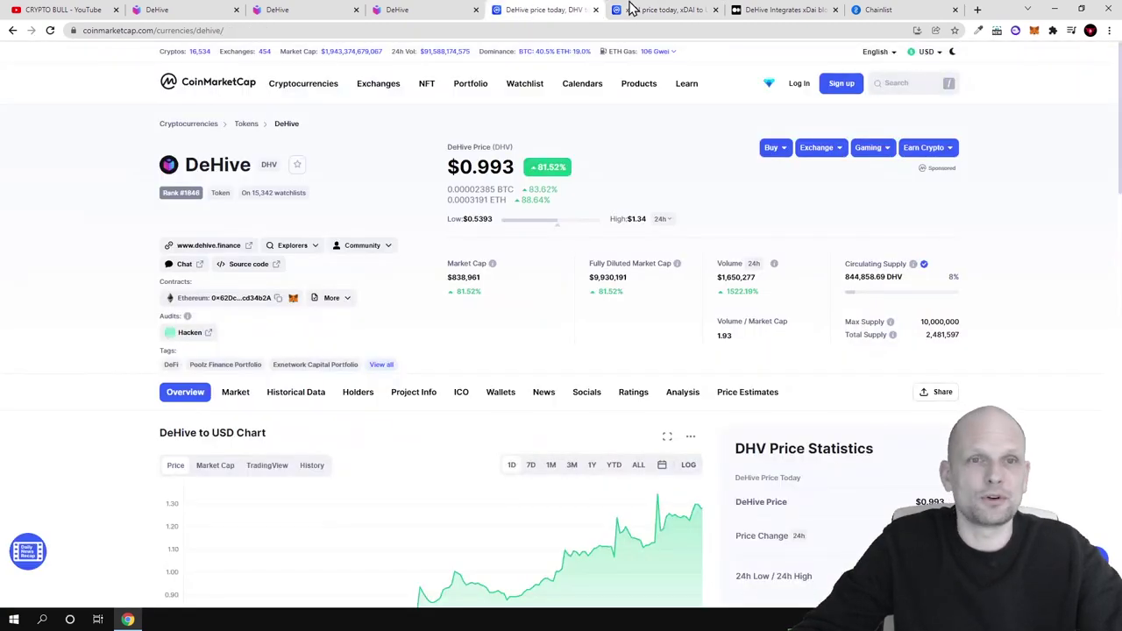
click(761, 10)
Select the xDai description in 'DeHive Integrates xDai blockchain' and read down to xDai's major products
scroll(732, 101, up, 6)
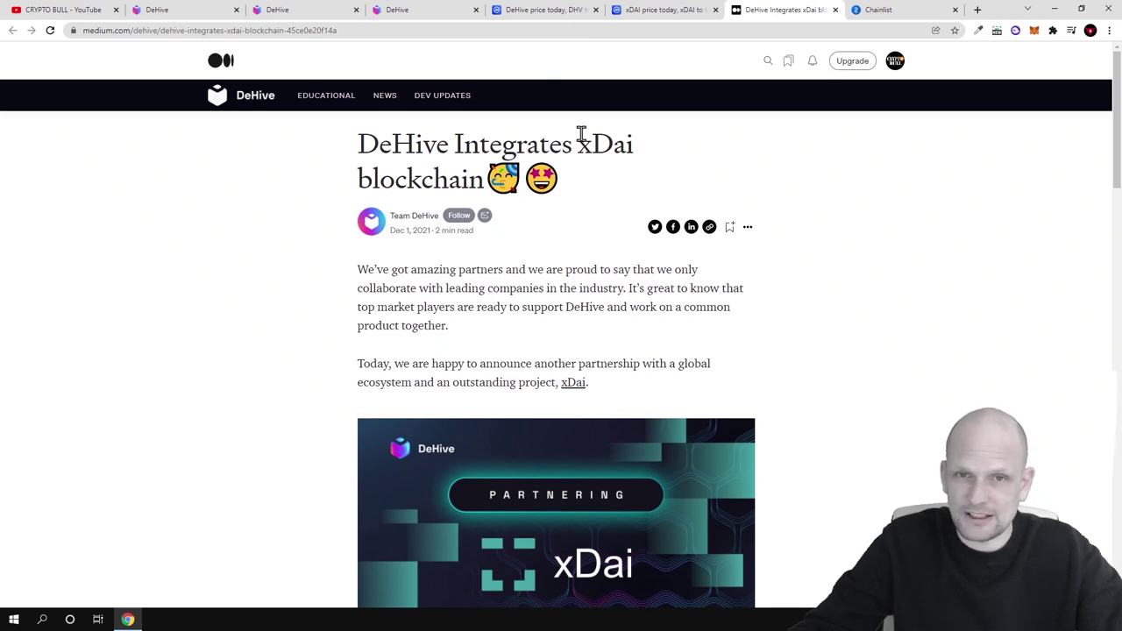
scroll(601, 144, down, 3)
scroll(594, 143, up, 3)
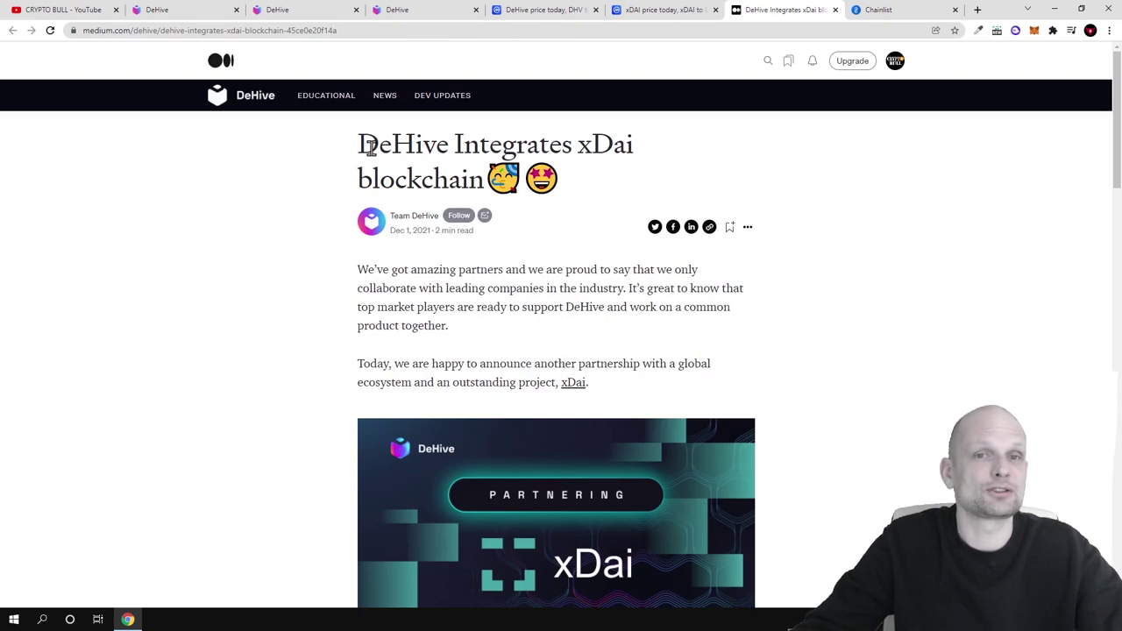
scroll(370, 147, down, 5)
drag(355, 186, 605, 226)
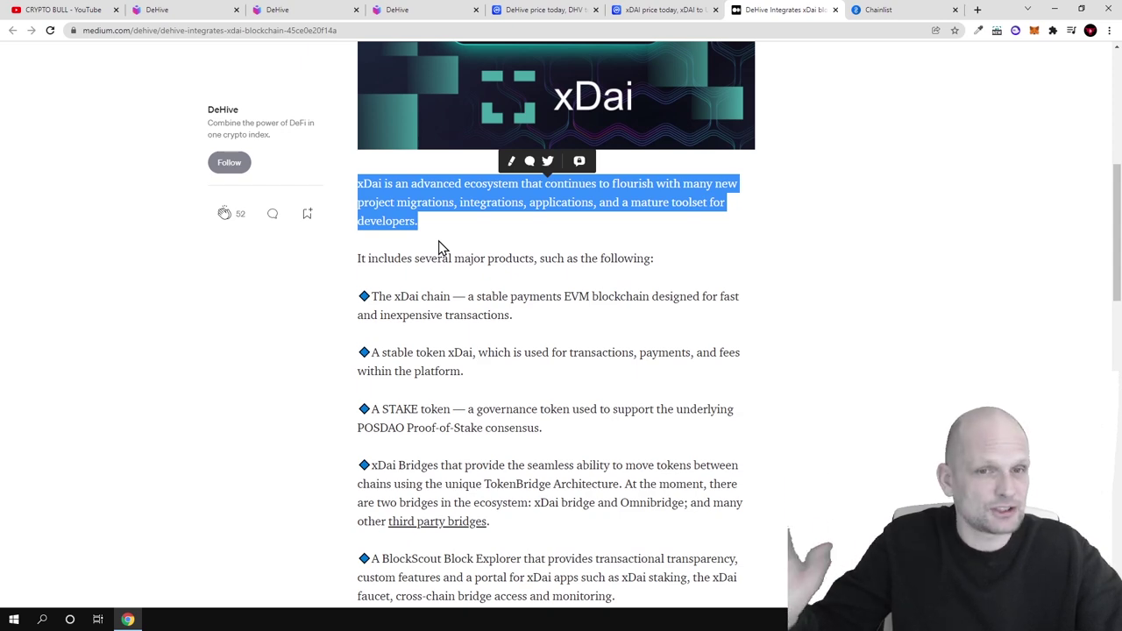
scroll(438, 247, down, 2)
scroll(362, 254, down, 1)
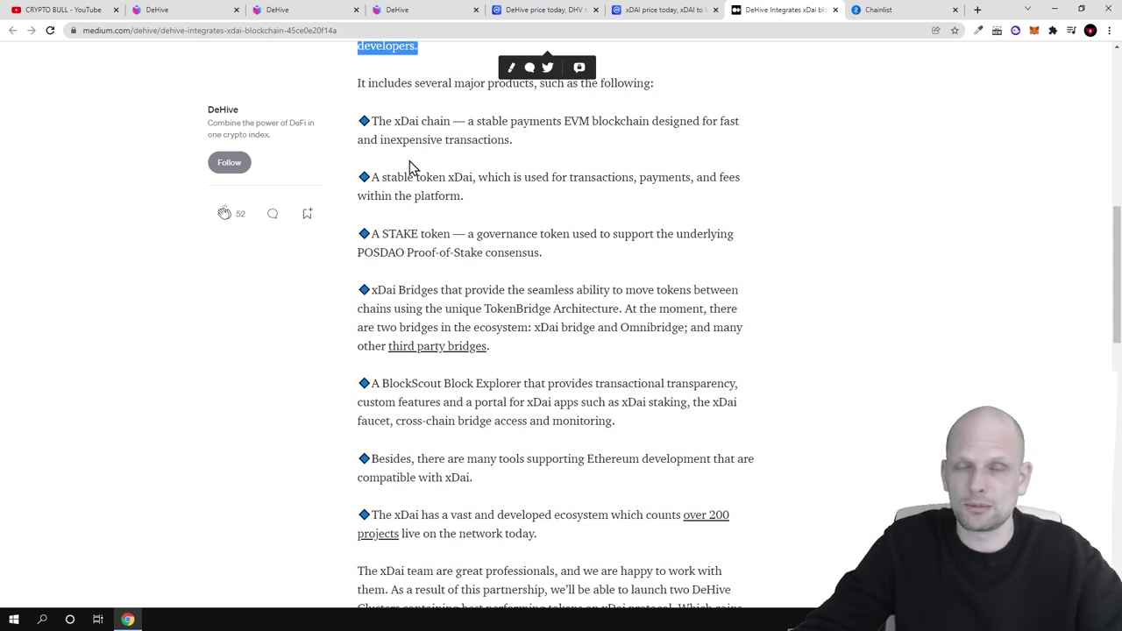
Highlight the inexpensive-transactions phrase and the stable token xDai and STAKE token bullets
scroll(412, 168, up, 1)
drag(377, 181, 446, 181)
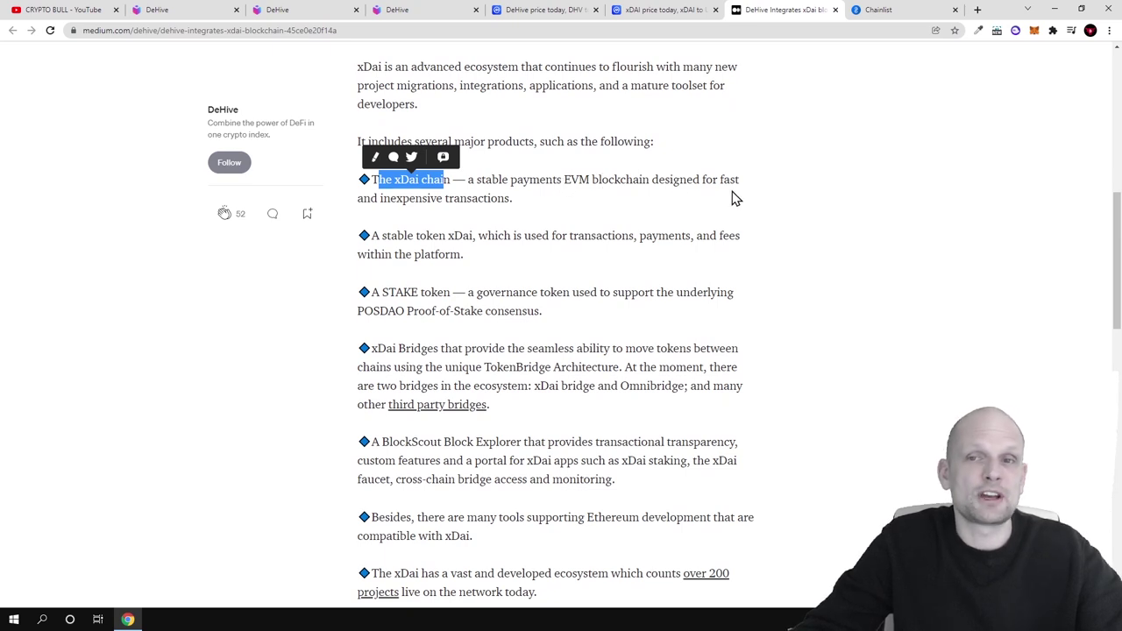
drag(372, 200, 530, 214)
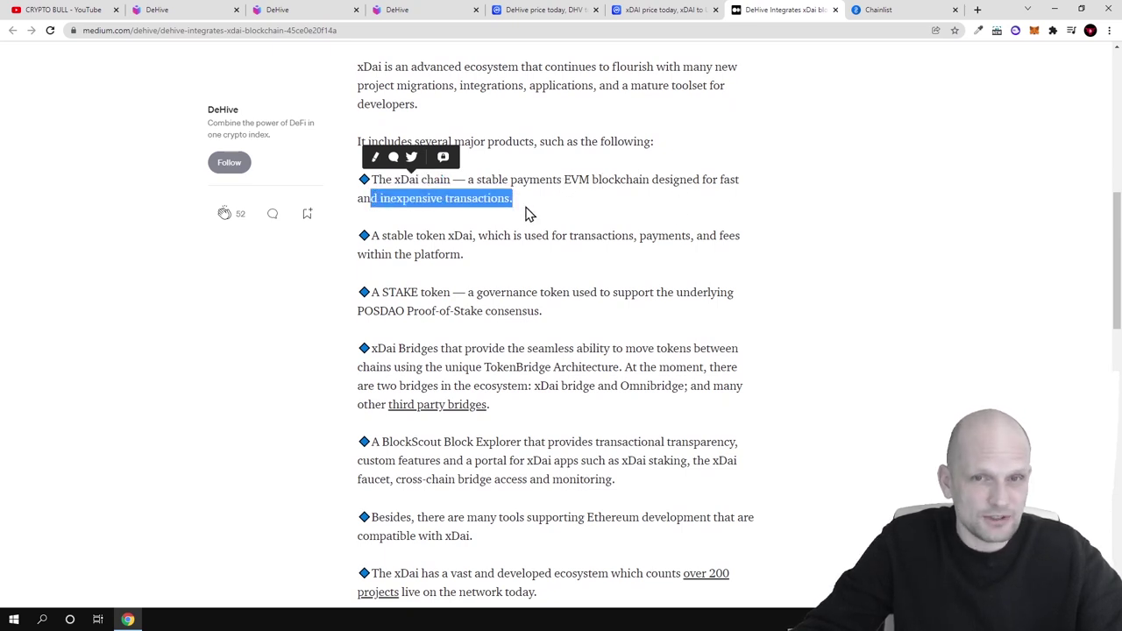
scroll(530, 214, down, 1)
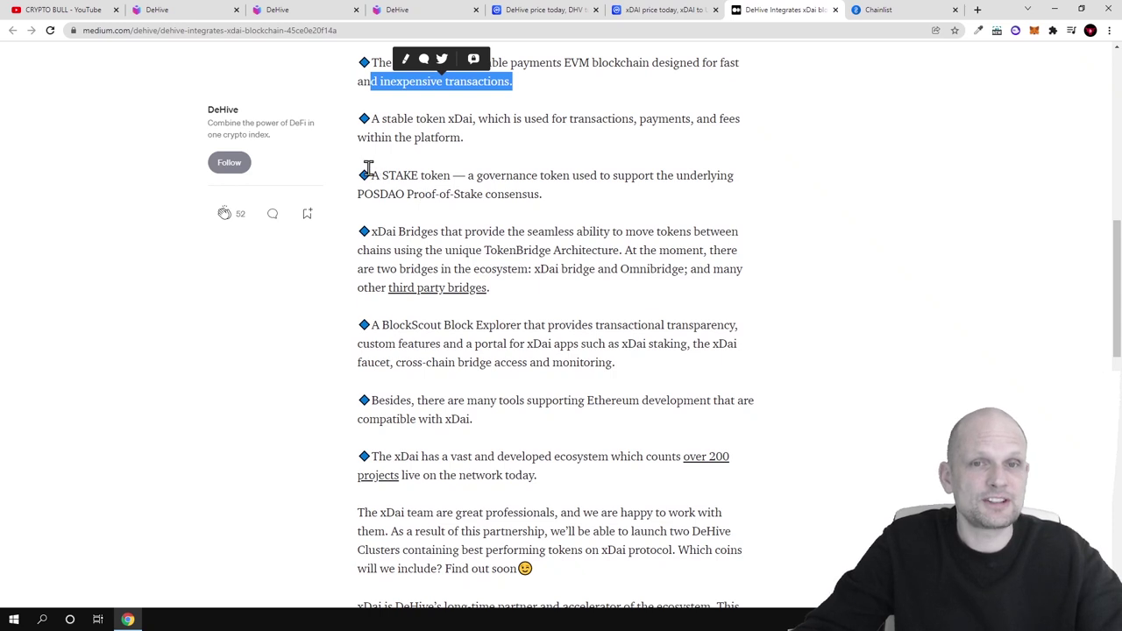
drag(372, 118, 485, 122)
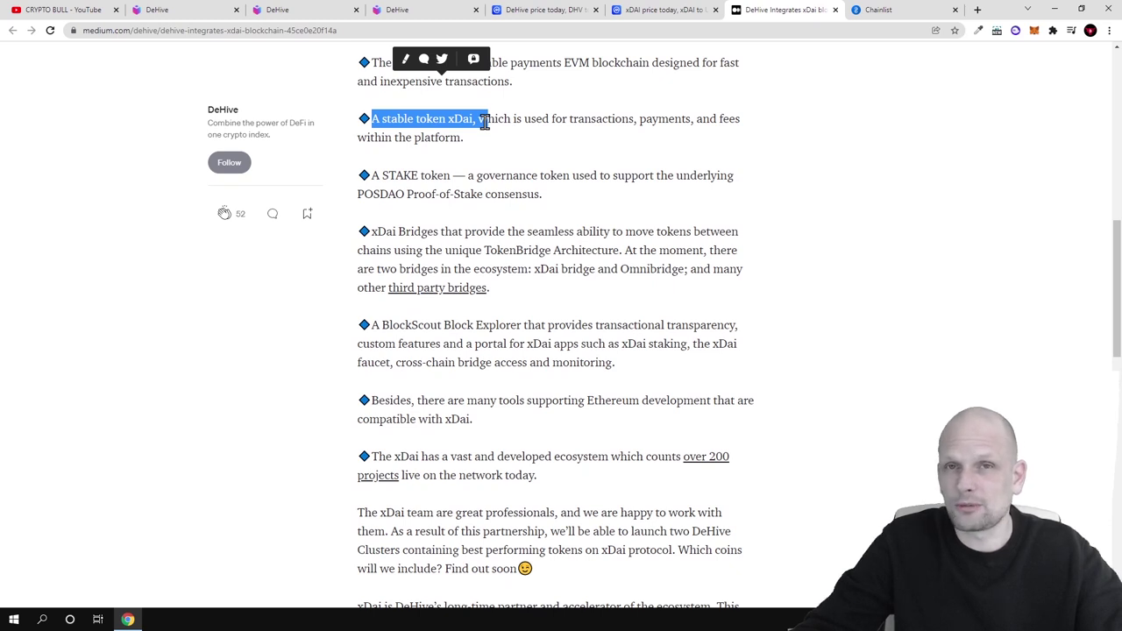
drag(372, 175, 461, 176)
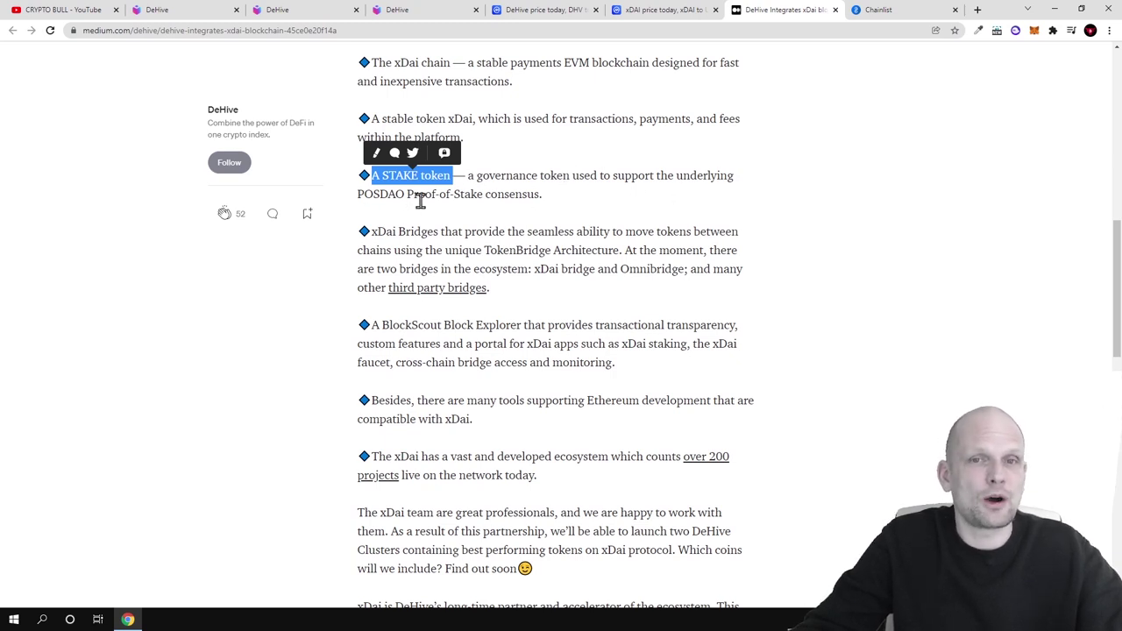
Highlight the BlockScout Block Explorer sentence and the words 'with xDai', reading to the article's end
scroll(489, 210, down, 1)
drag(378, 173, 440, 178)
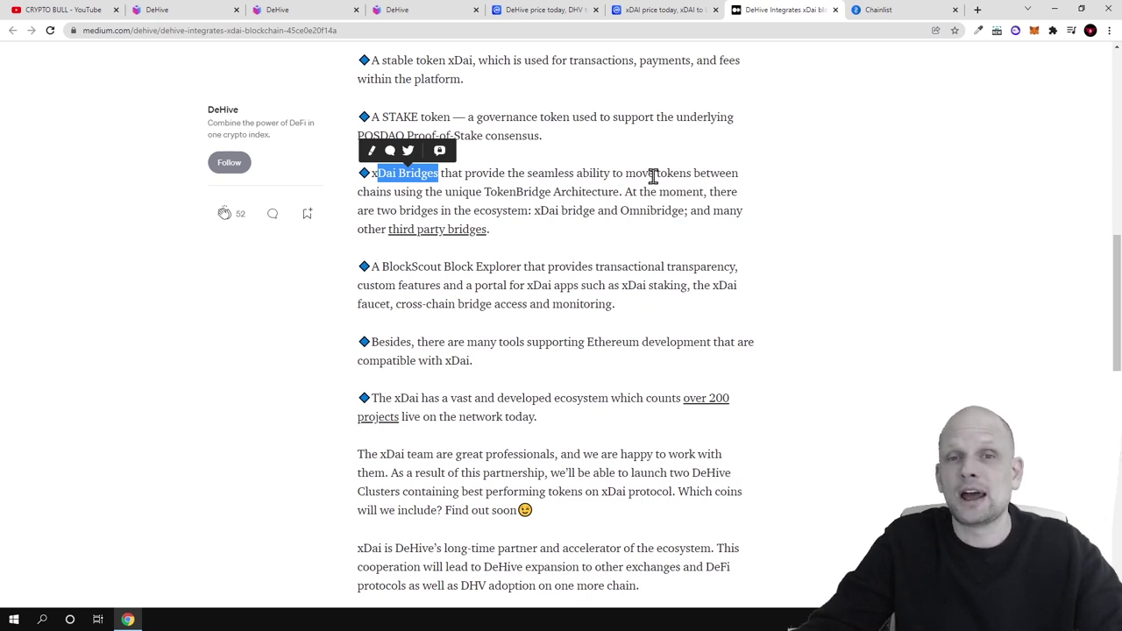
scroll(653, 175, down, 1)
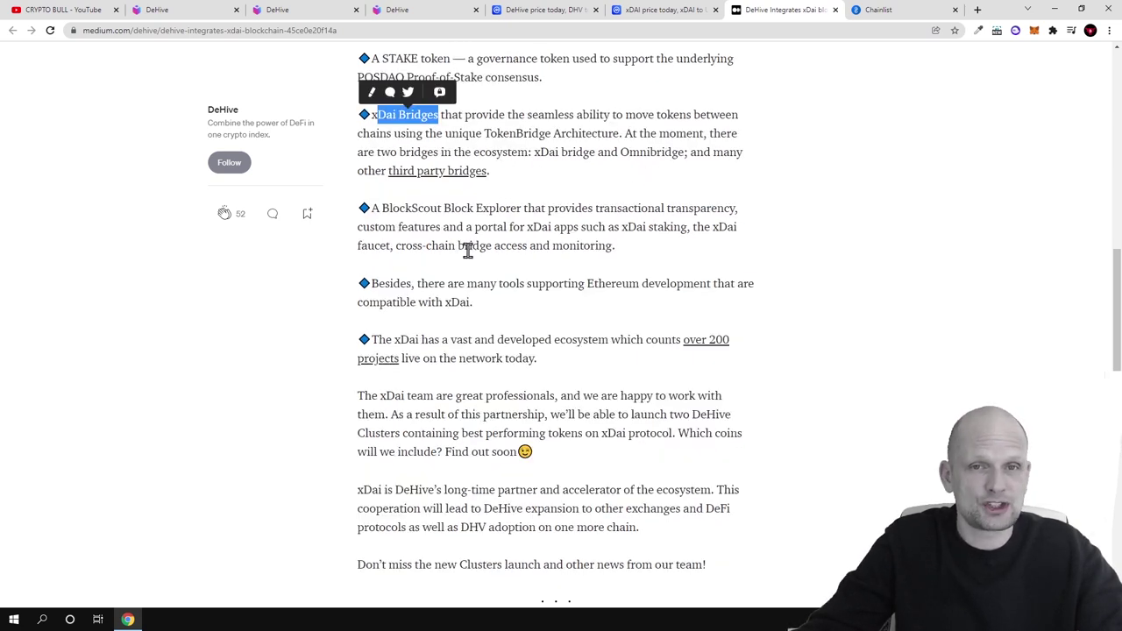
drag(377, 207, 718, 210)
scroll(666, 228, down, 1)
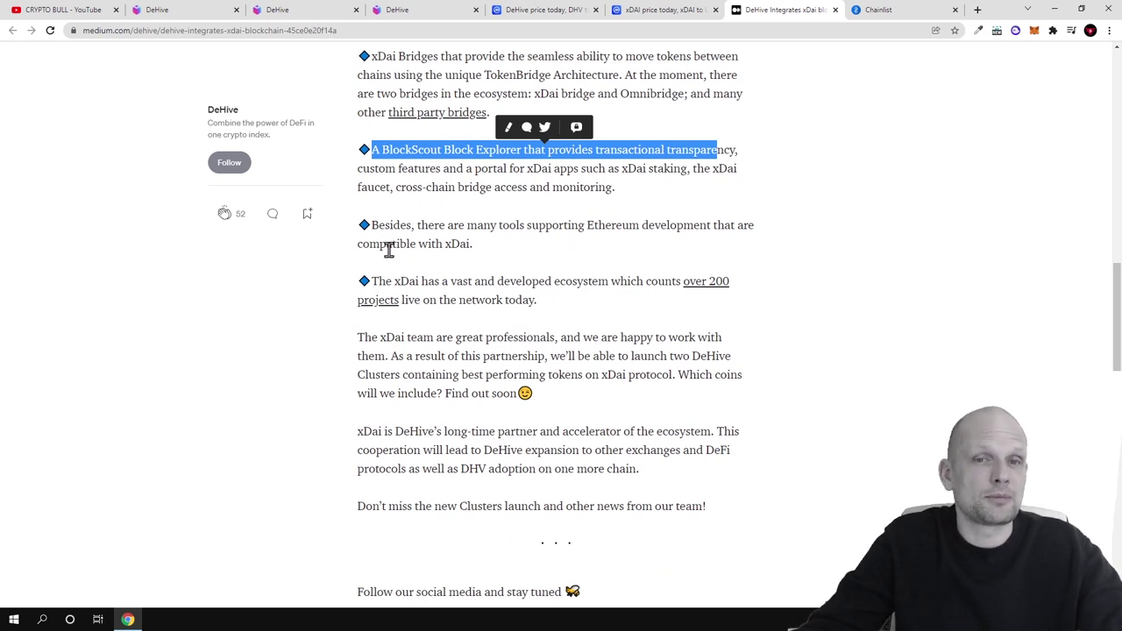
drag(418, 244, 495, 251)
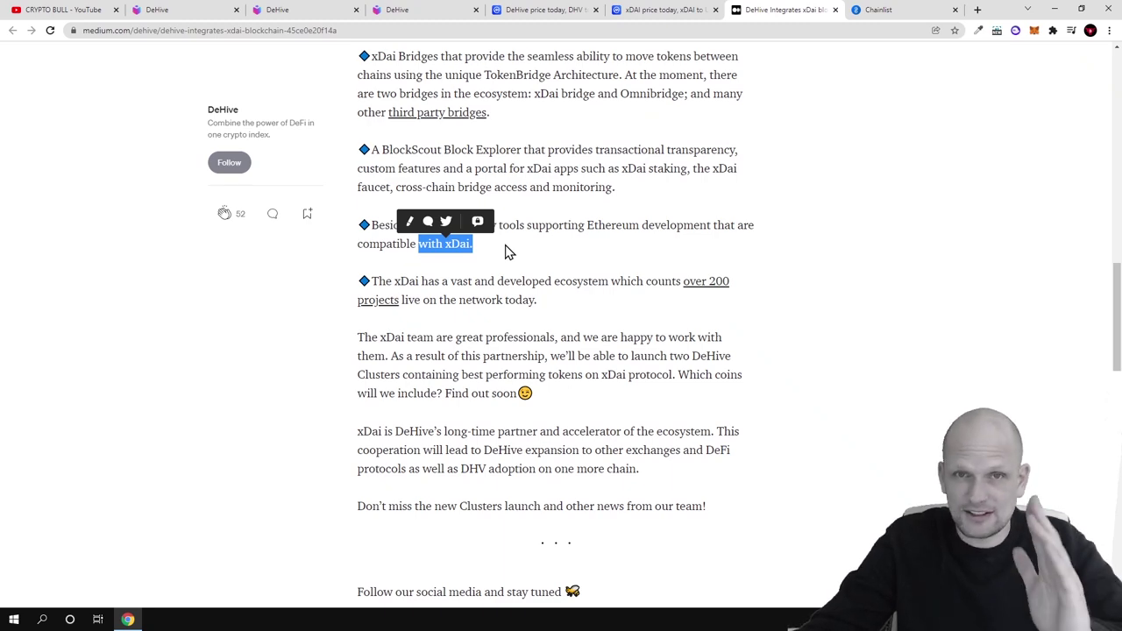
scroll(510, 252, down, 2)
Browse the DeHive homepage's index, Blaize/Zokyo/Hacken auditor and feature sections, then go to the Clusters app
click(176, 10)
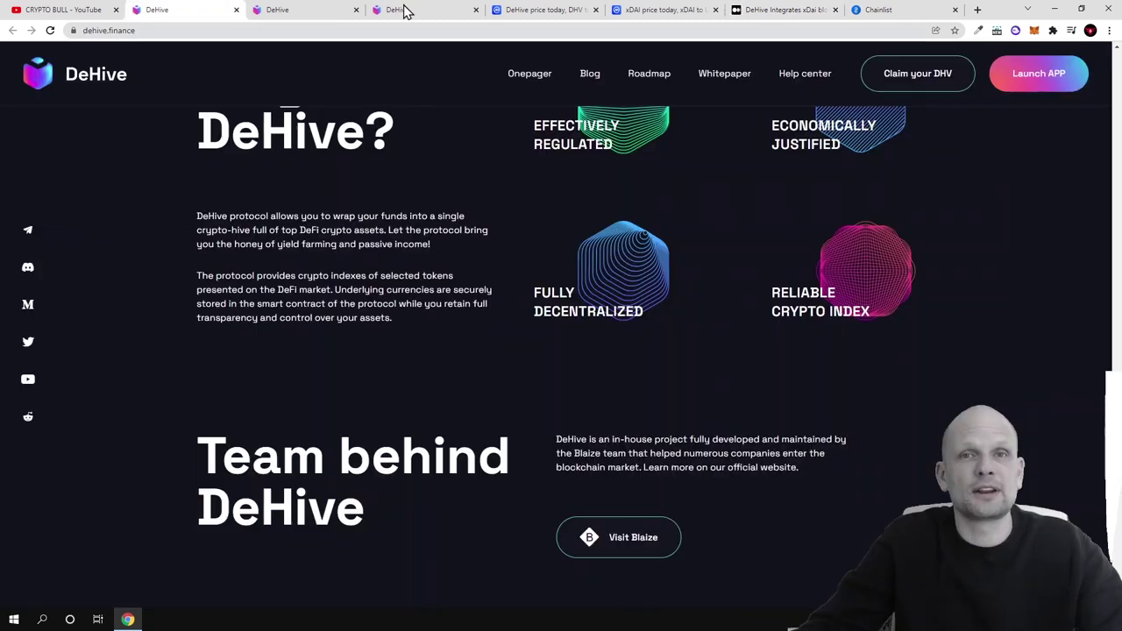
scroll(240, 71, up, 2)
scroll(240, 96, down, 7)
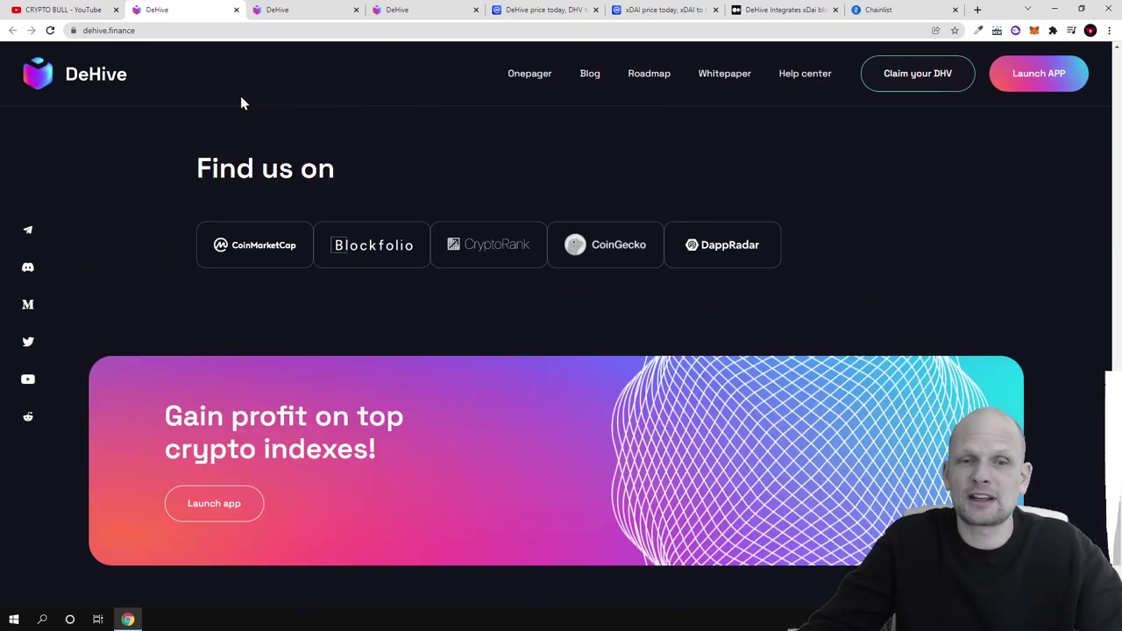
scroll(244, 104, up, 2)
scroll(241, 101, up, 6)
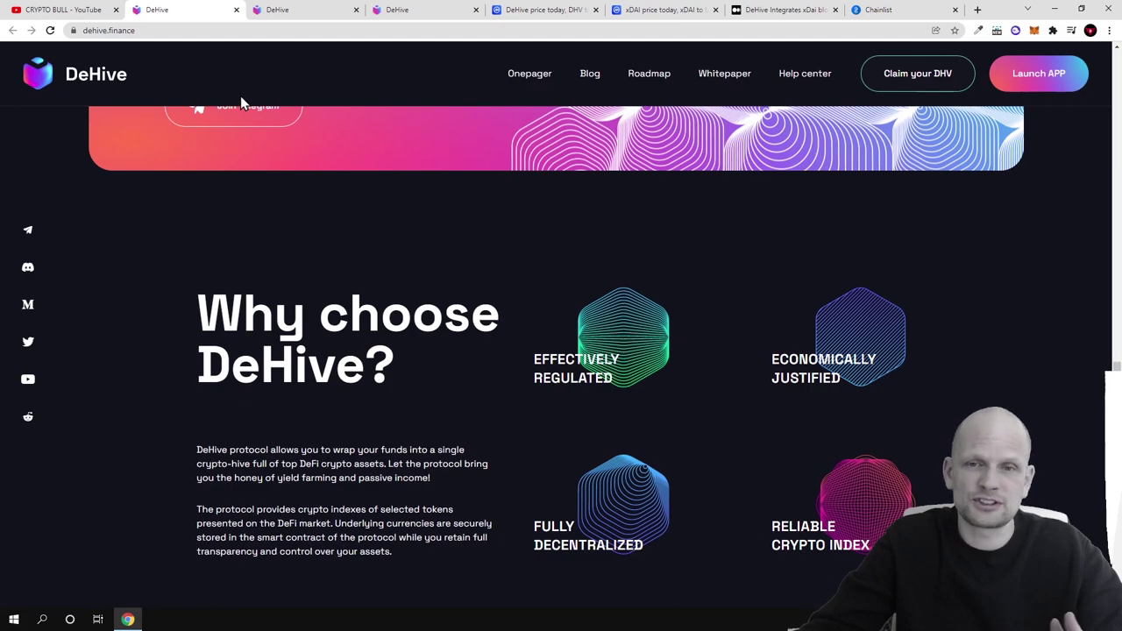
scroll(275, 171, up, 10)
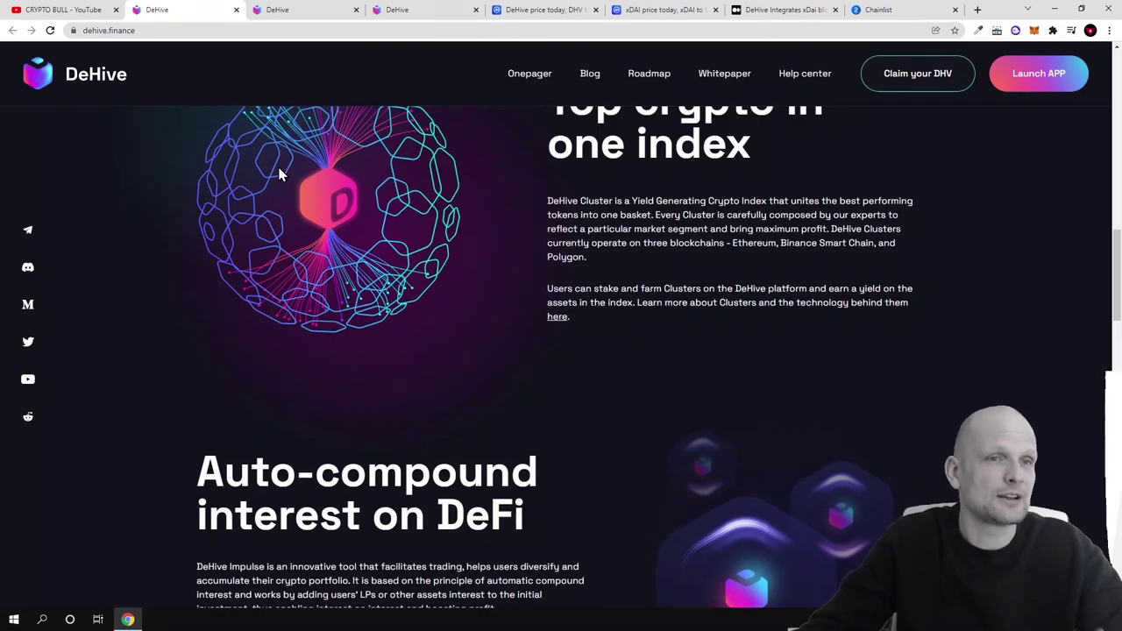
scroll(279, 176, up, 2)
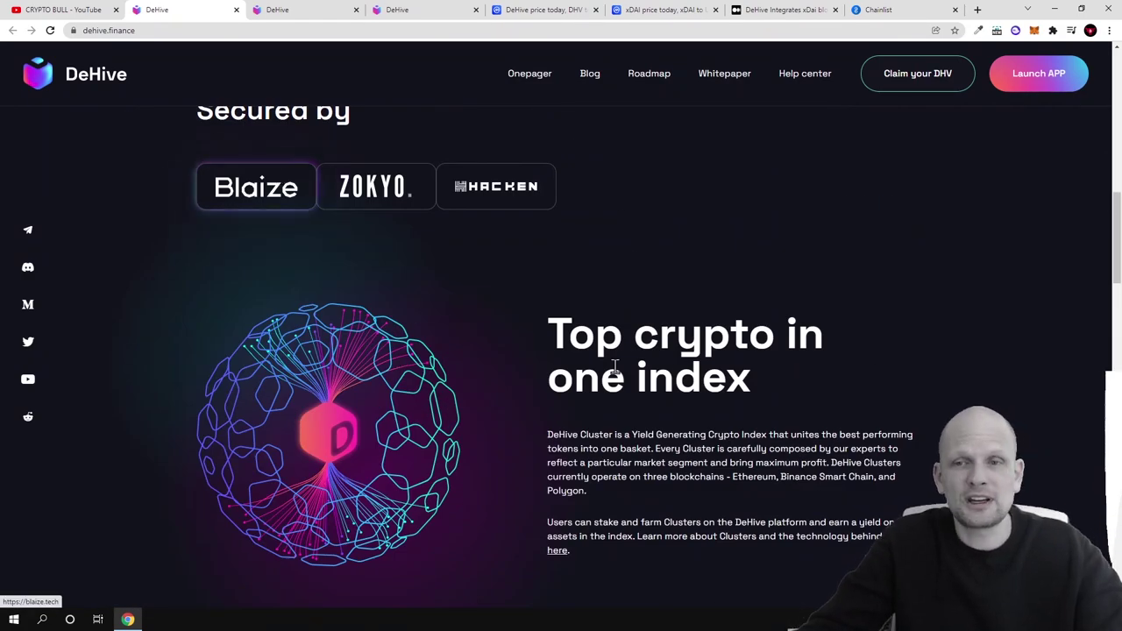
scroll(626, 325, down, 2)
scroll(626, 325, down, 1)
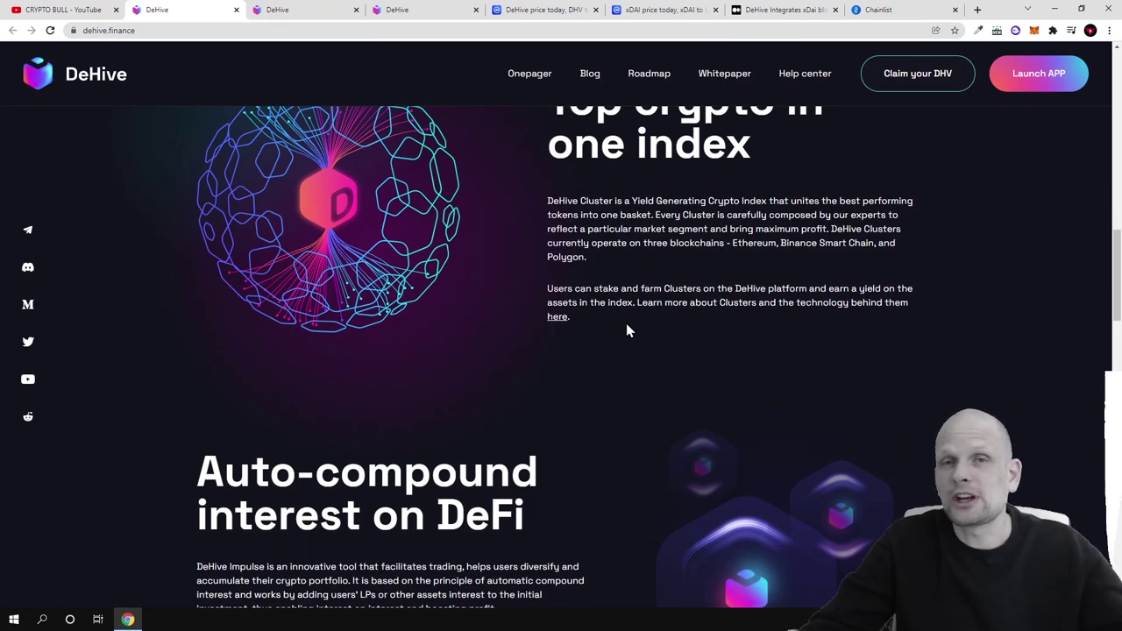
scroll(626, 326, up, 2)
drag(658, 331, 747, 378)
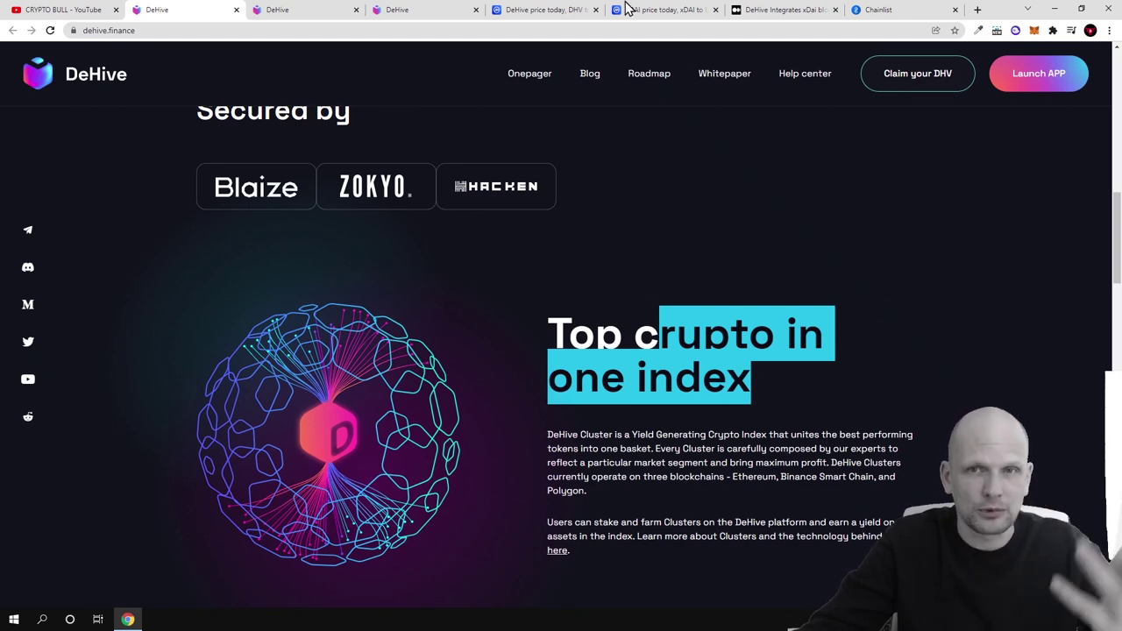
click(412, 10)
Connect the MetaMask wallet to DeHive after accepting the Terms of Use and Privacy Policy
scroll(267, 263, down, 1)
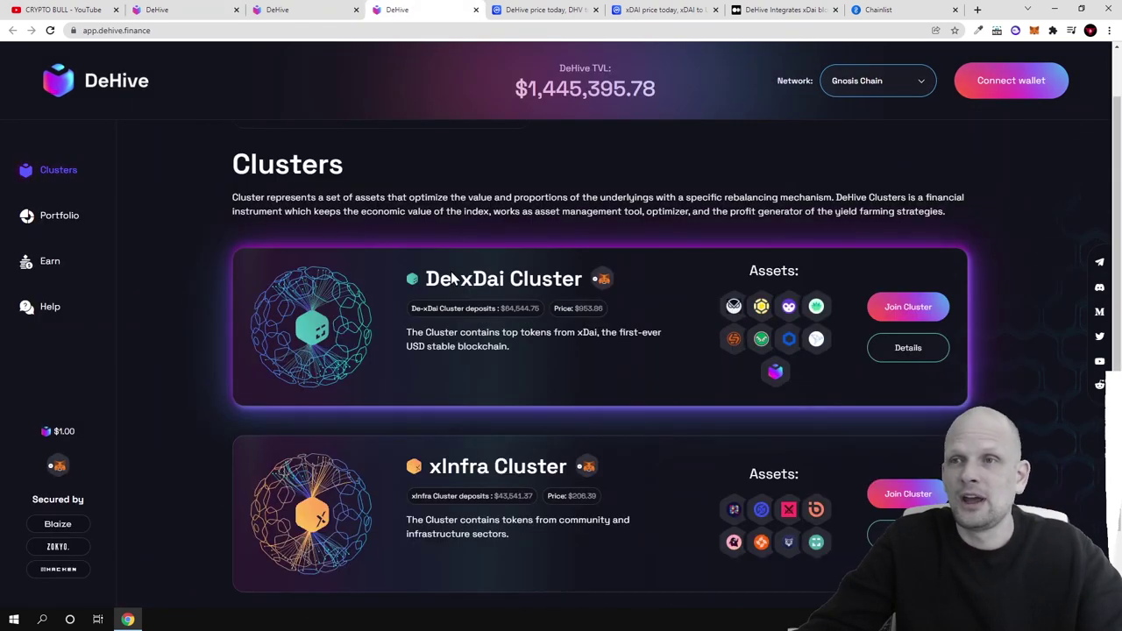
click(1001, 79)
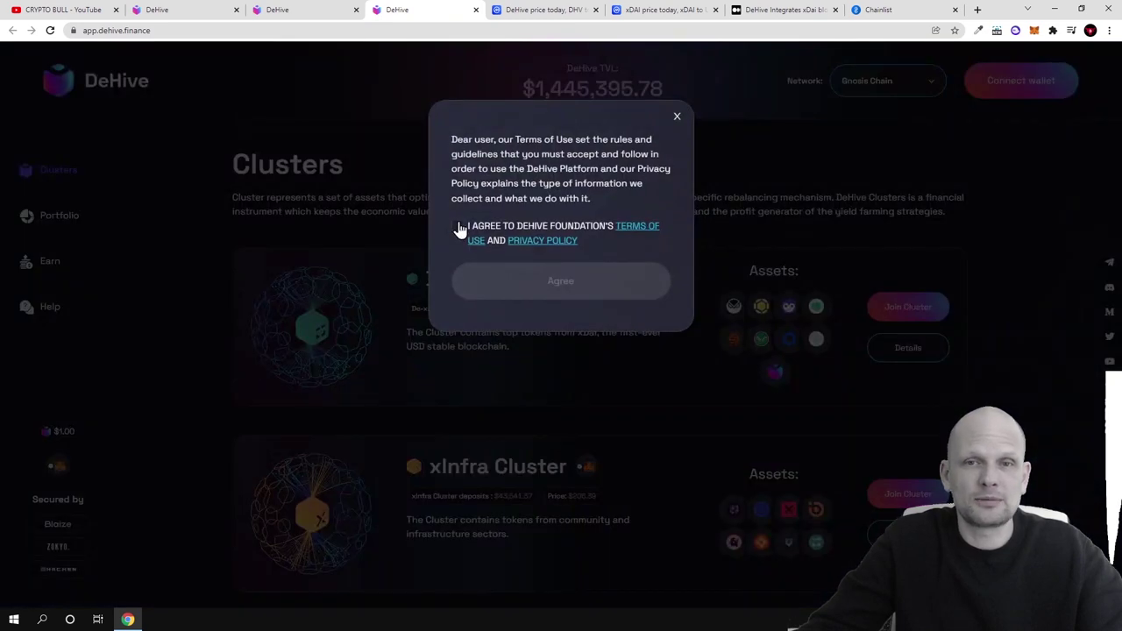
click(457, 227)
click(551, 288)
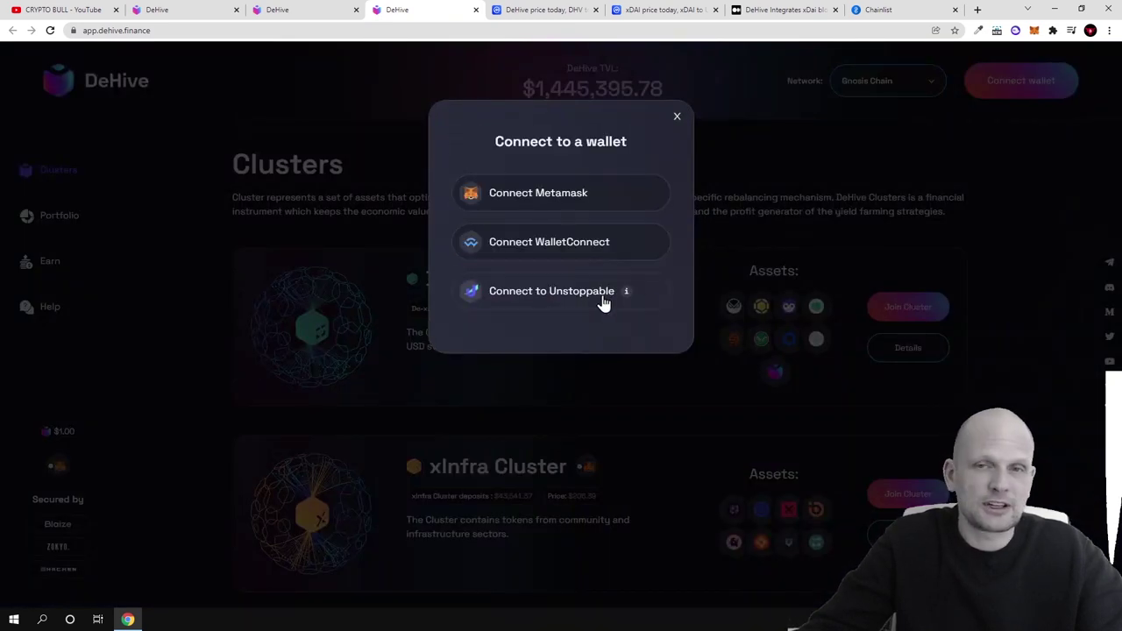
click(535, 196)
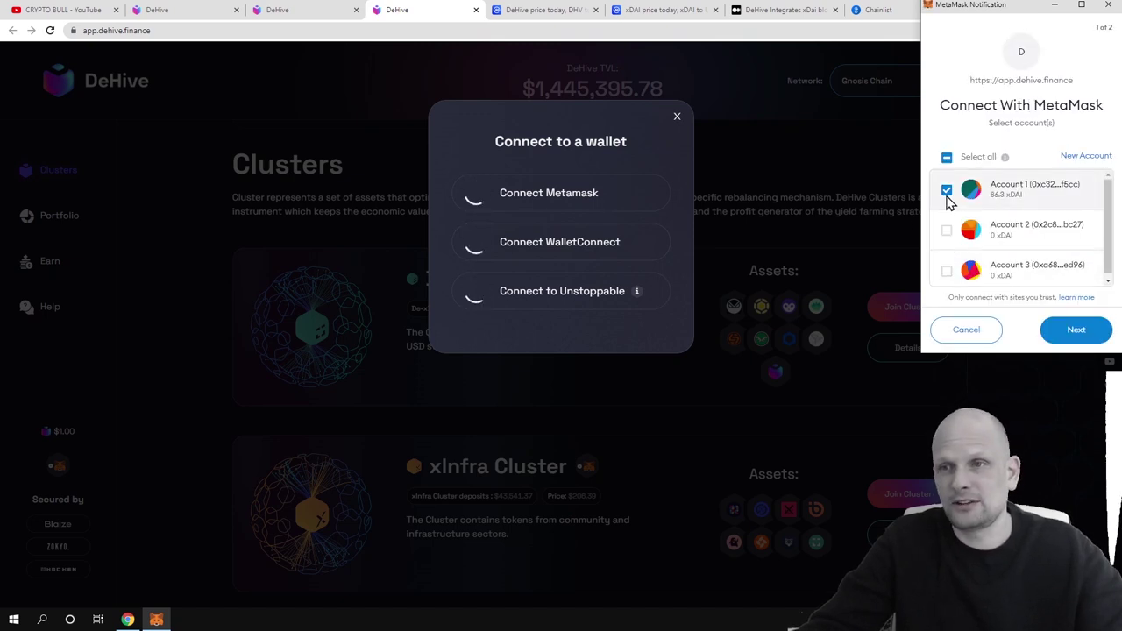
click(1079, 337)
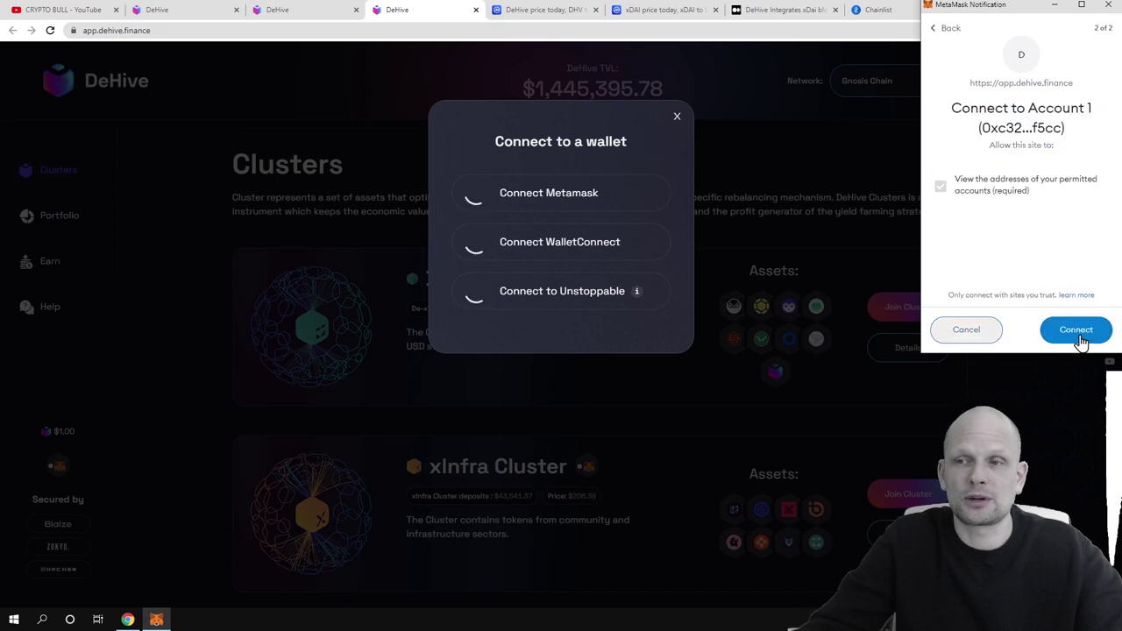
click(1076, 331)
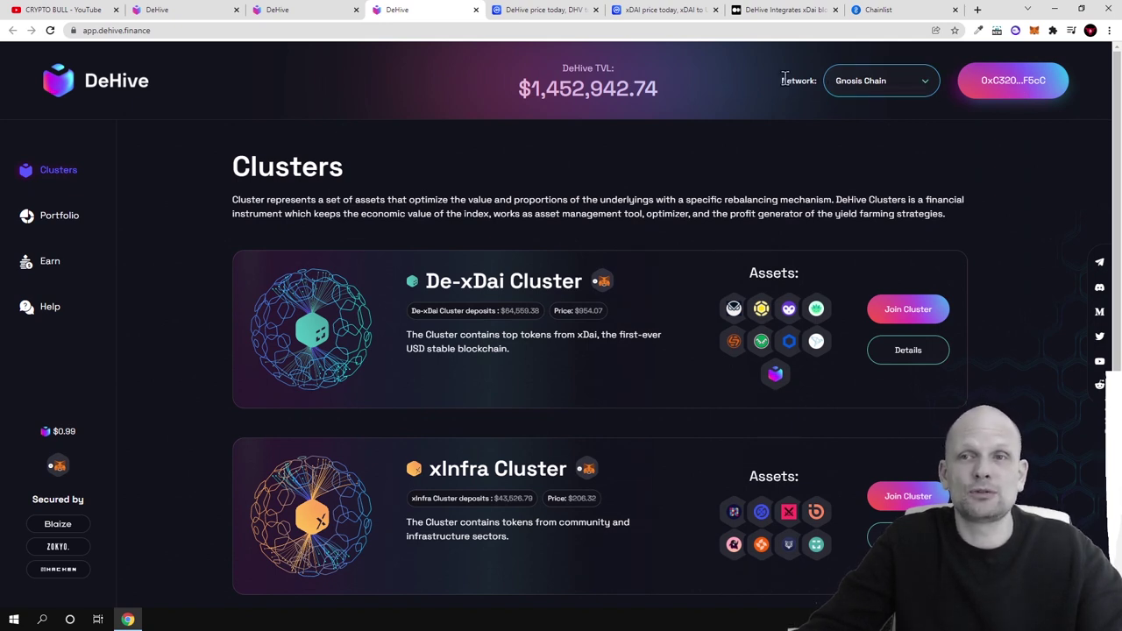
Confirm in MetaMask's network list that the wallet is on Gnosis Chain
drag(783, 77, 820, 80)
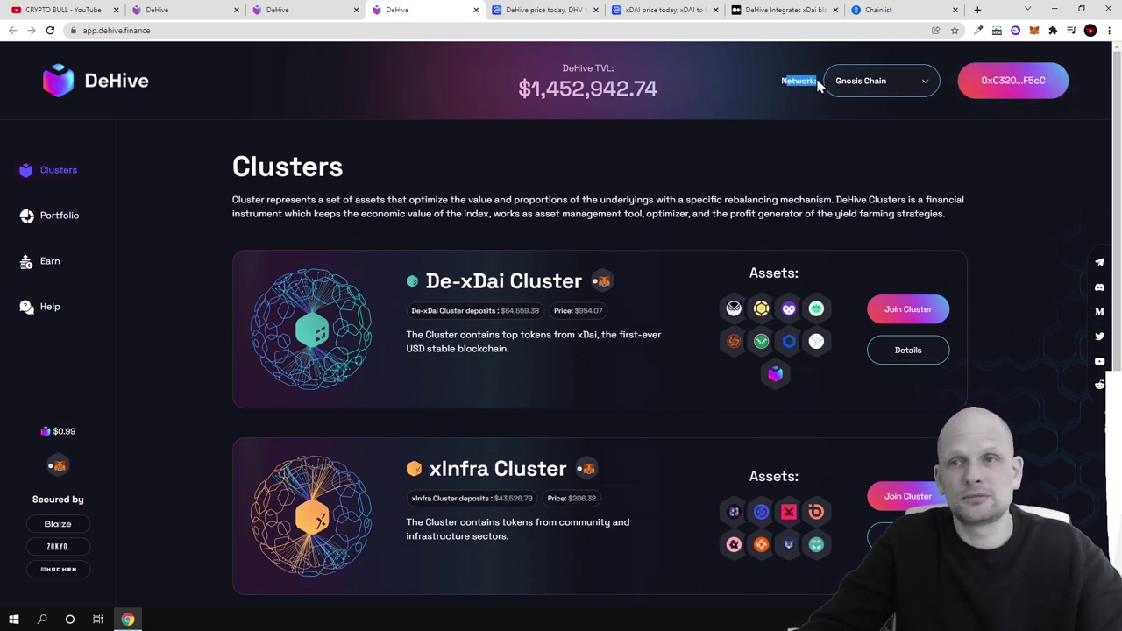
click(1035, 32)
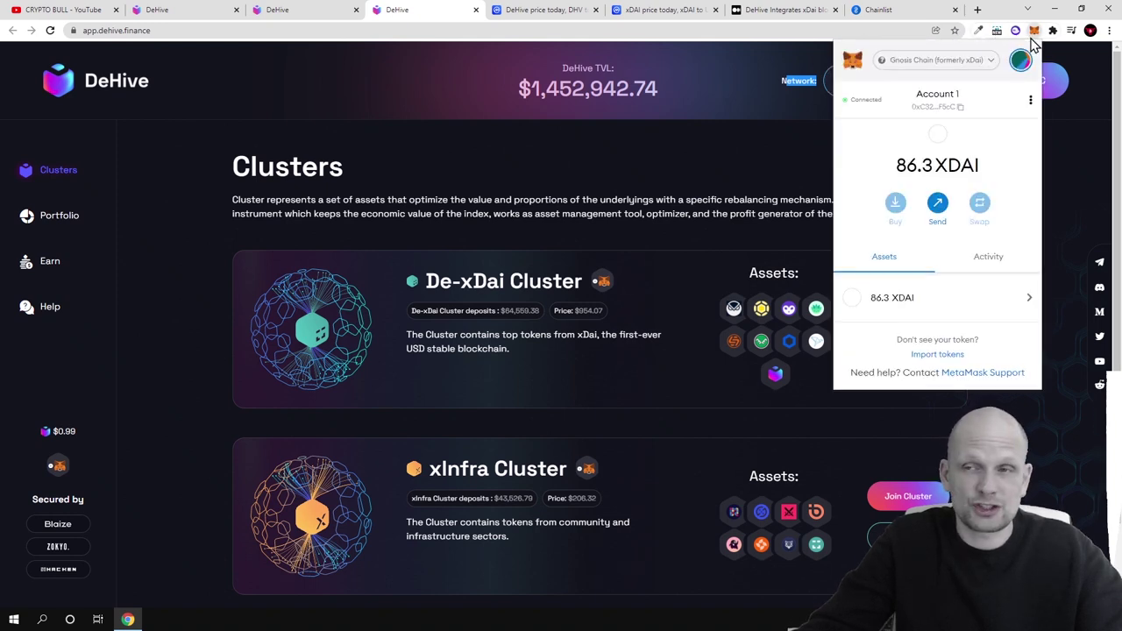
click(934, 61)
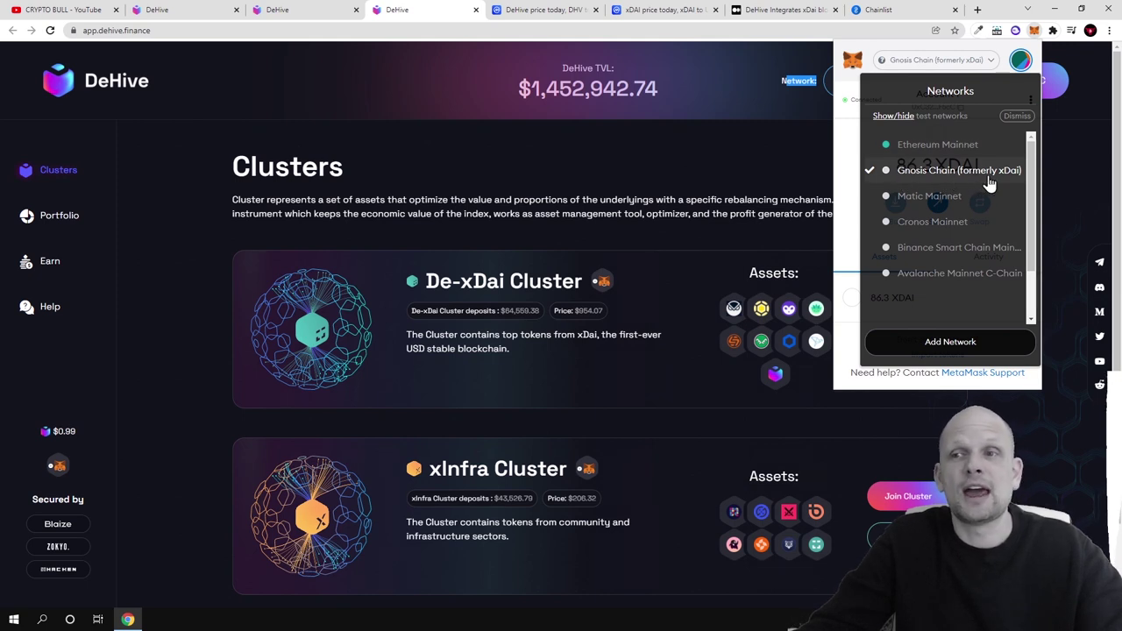
click(1060, 172)
scroll(657, 205, down, 1)
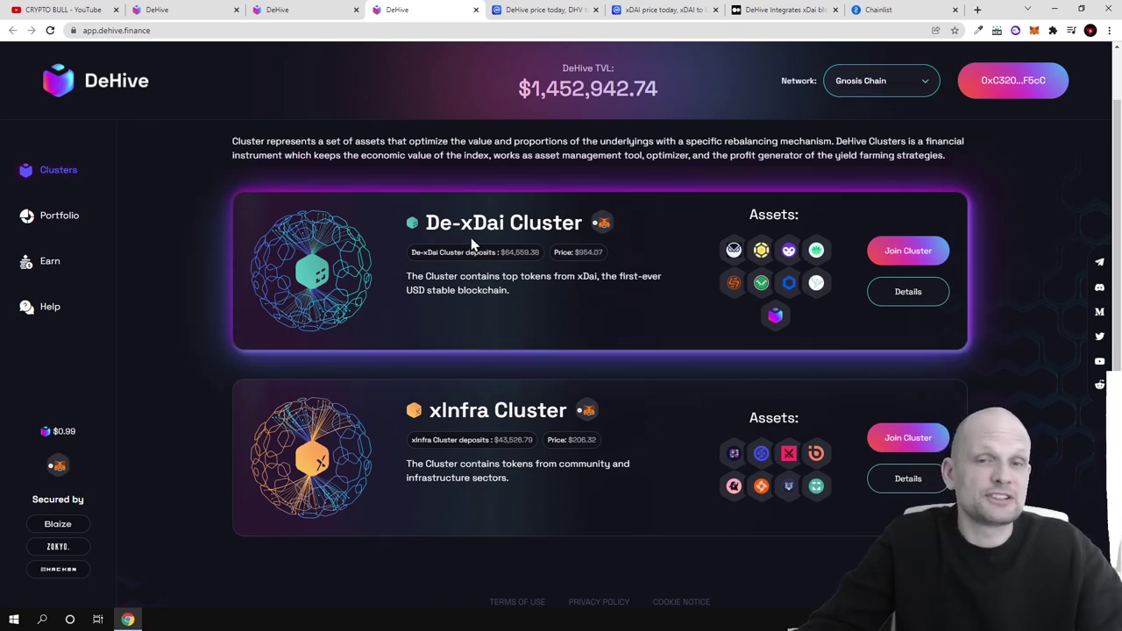
Join the De-xDai Cluster with 50 xDAI and approve the transaction in MetaMask
click(908, 254)
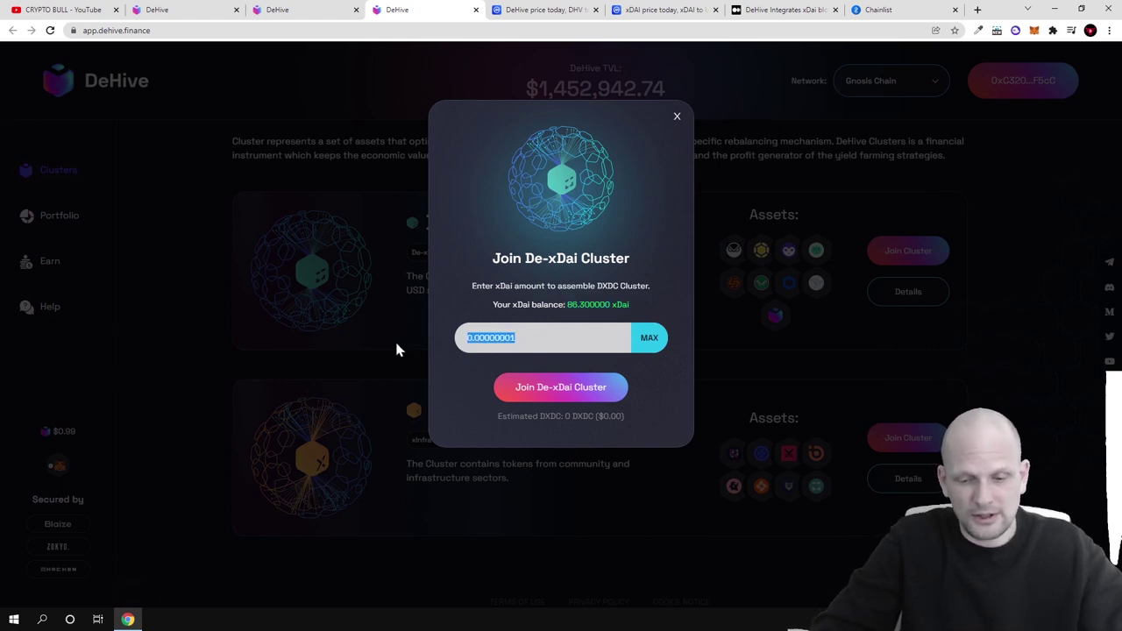
text(50)
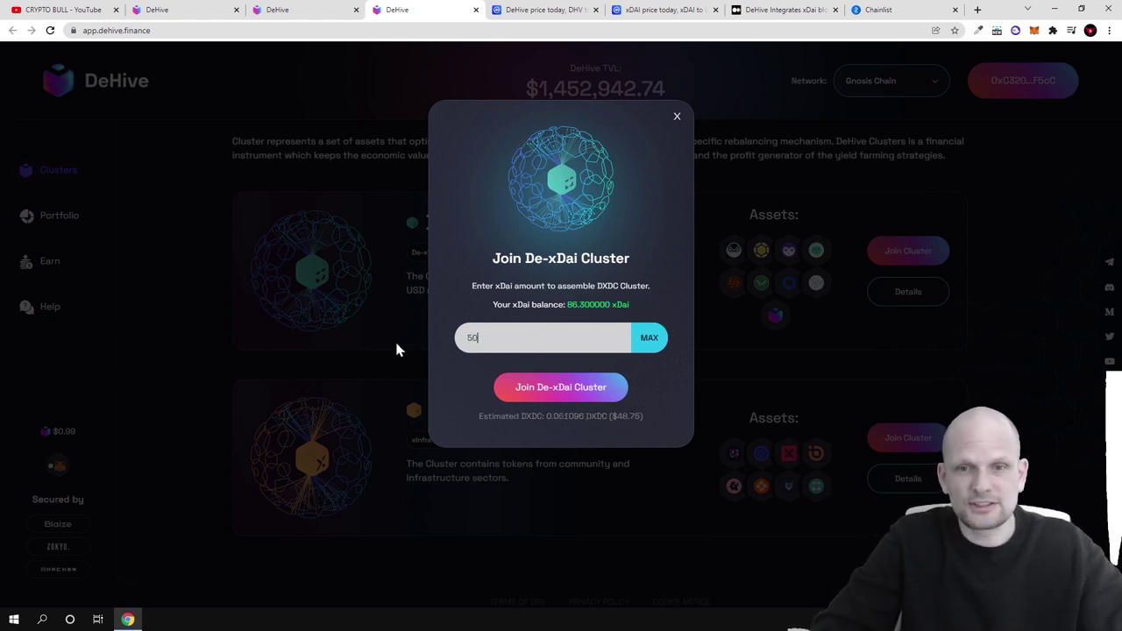
click(535, 393)
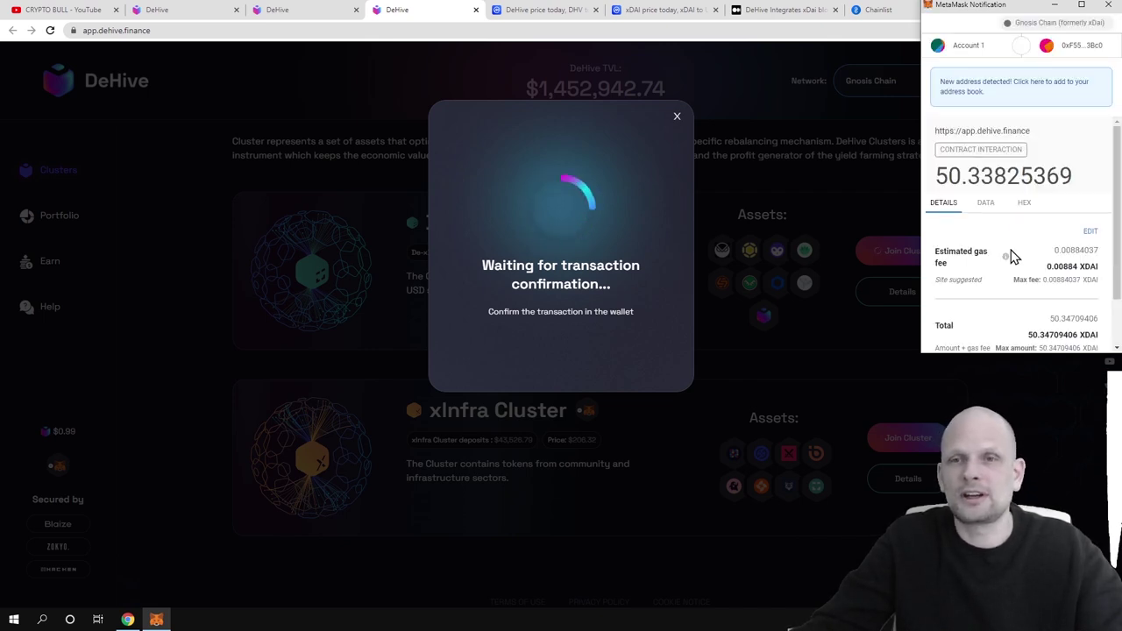
scroll(969, 230, down, 2)
click(1077, 334)
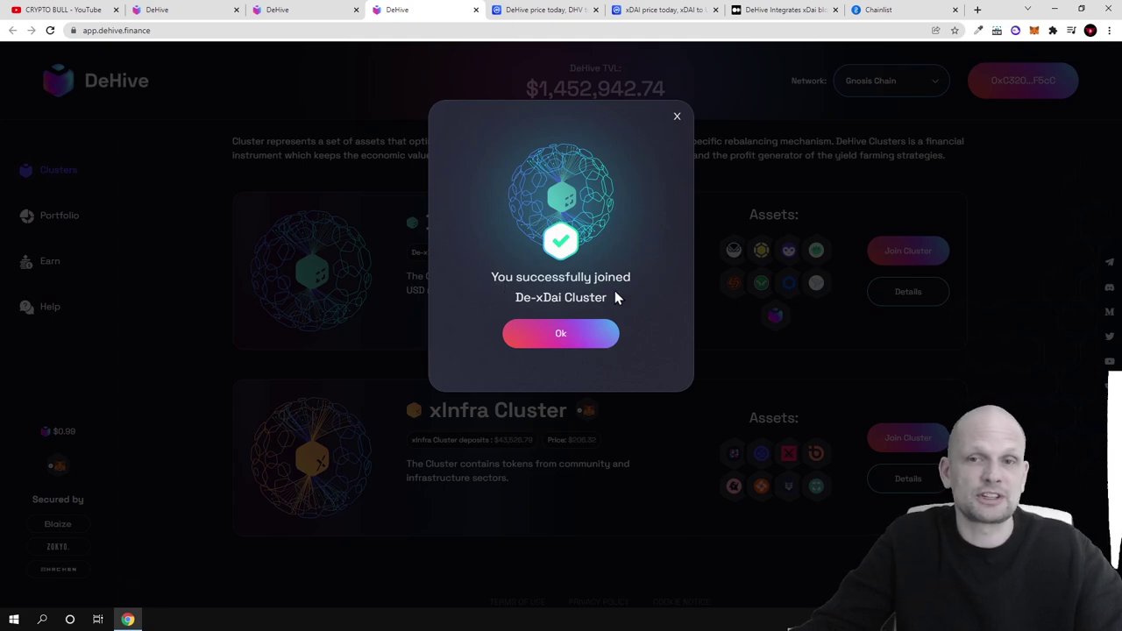
Dismiss the join confirmation and check the Portfolio's $48.75 total holding 0.051096 De-xDai Cluster tokens
click(556, 336)
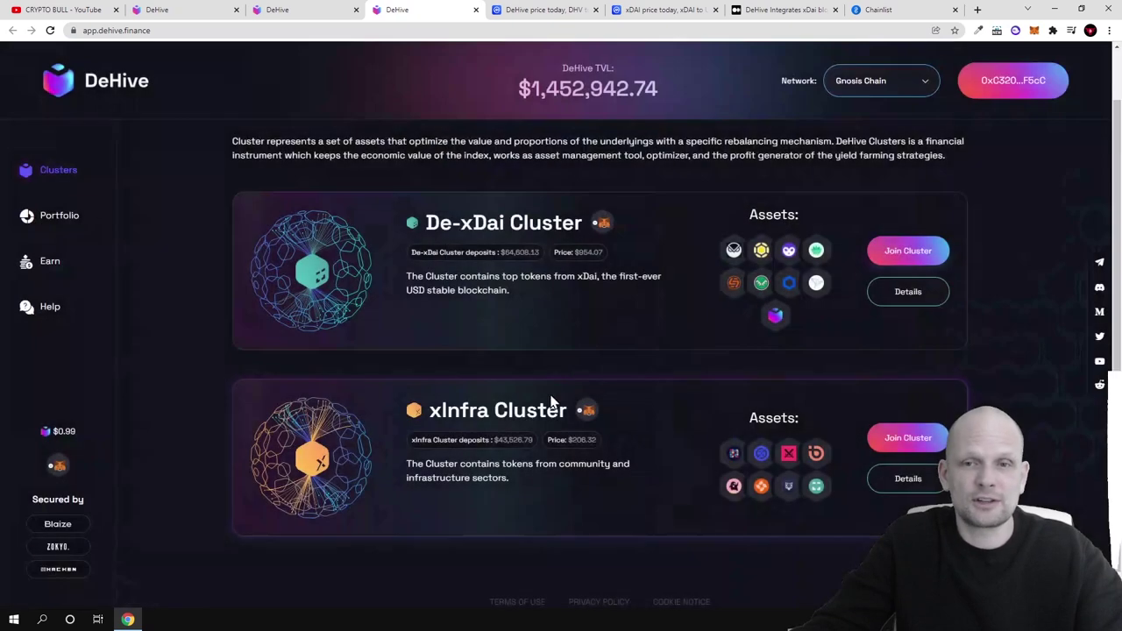
click(48, 227)
scroll(383, 293, down, 1)
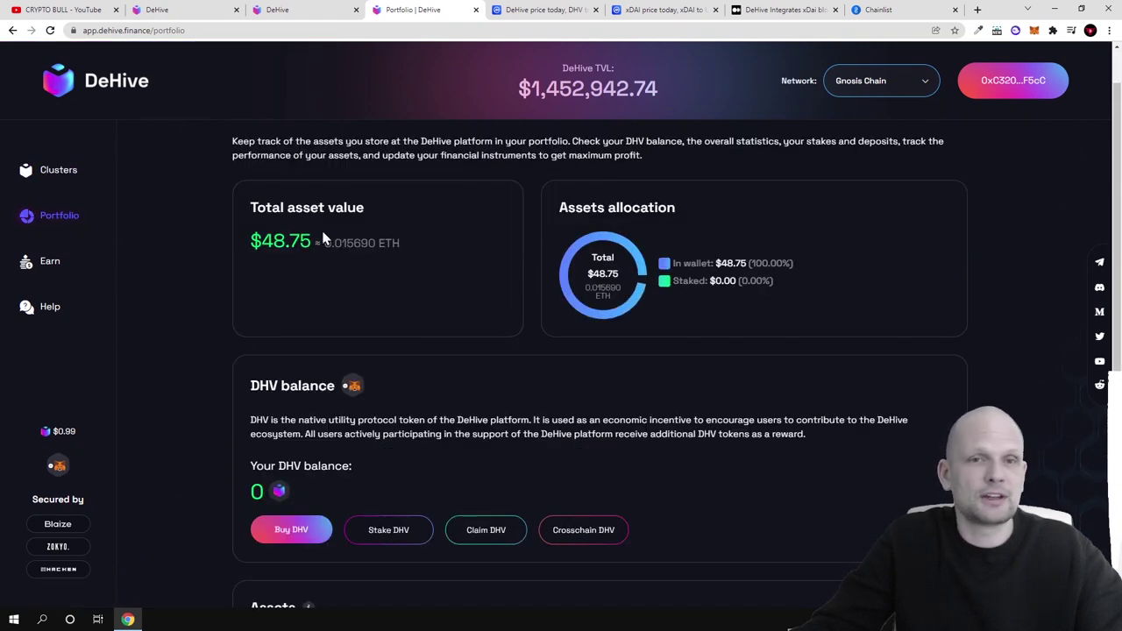
drag(261, 240, 417, 252)
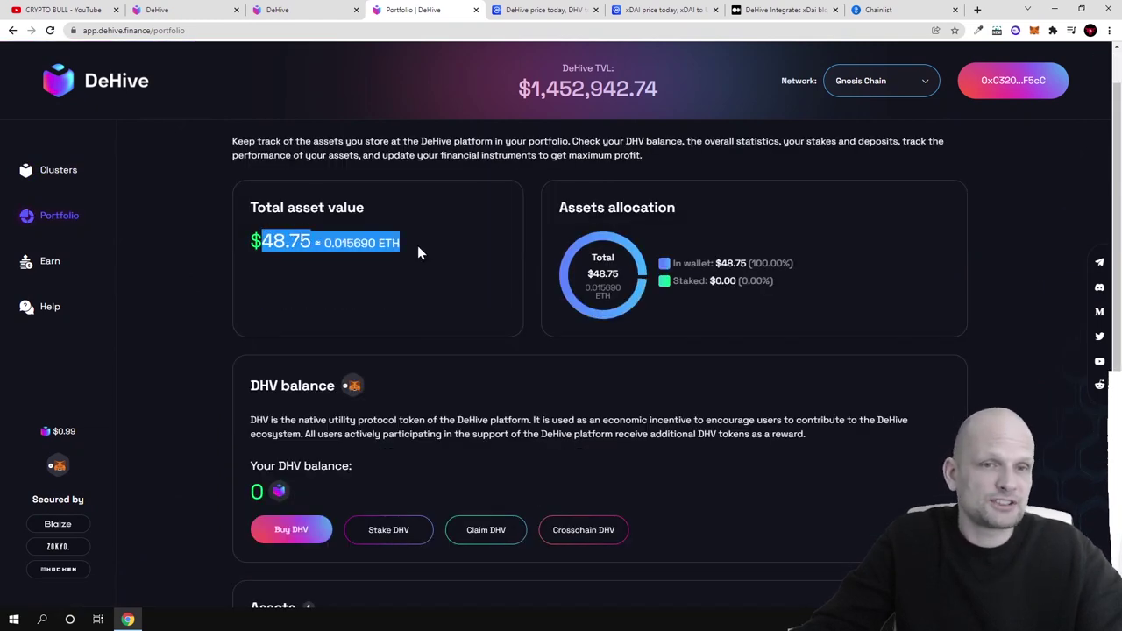
click(322, 257)
scroll(322, 271, down, 3)
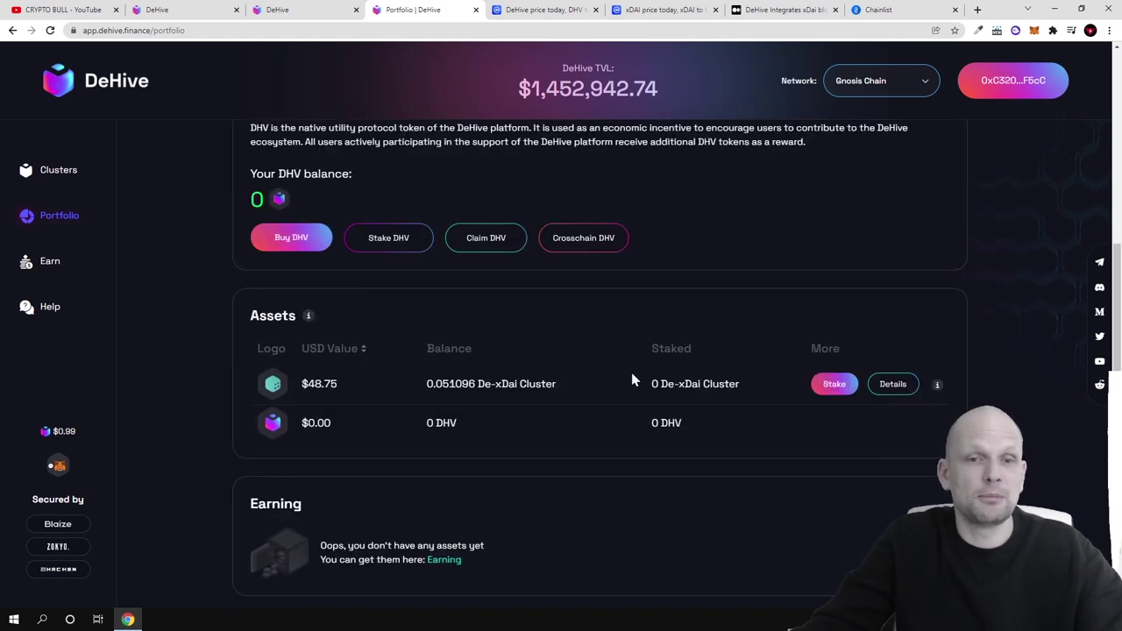
scroll(676, 369, up, 3)
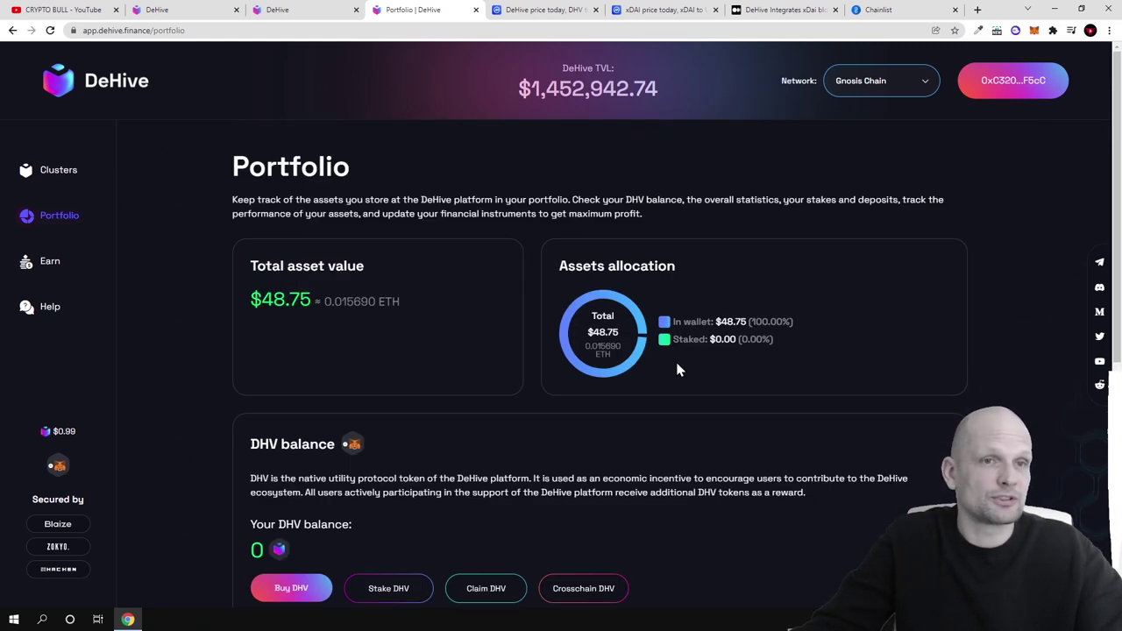